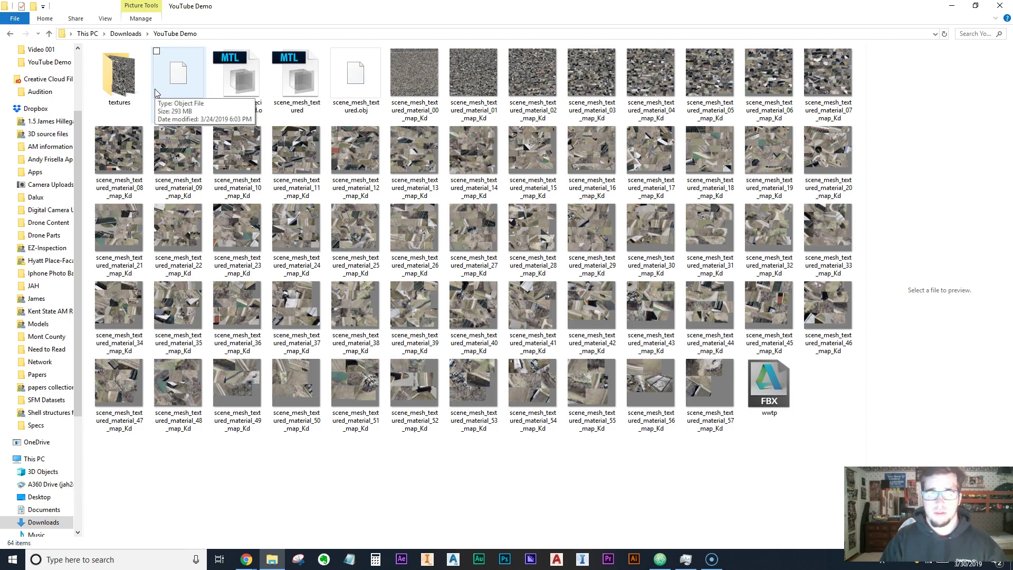
pyautogui.click(179, 75)
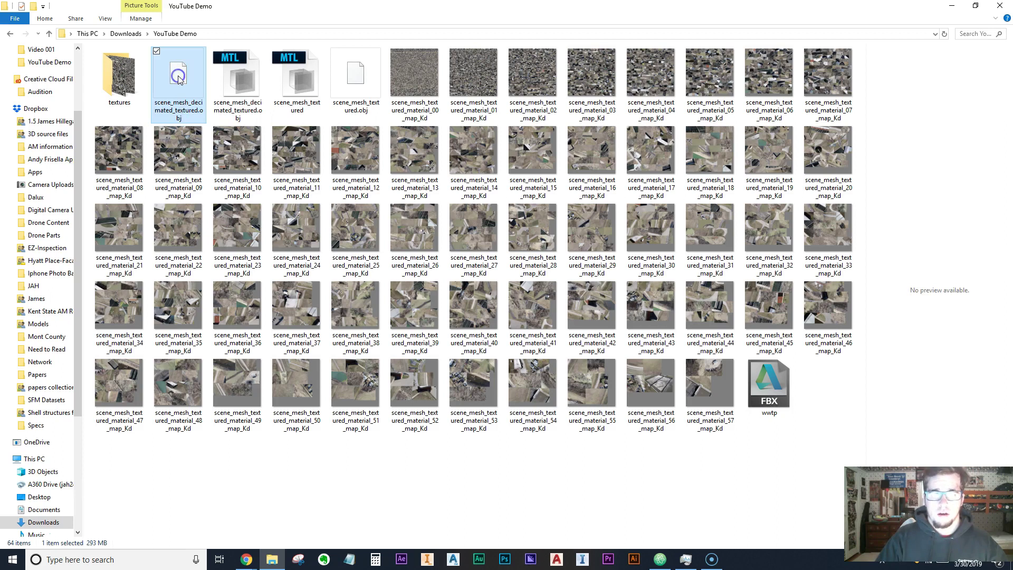
pyautogui.keyDown('shift'); pyautogui.click(694, 379); pyautogui.keyUp('shift')
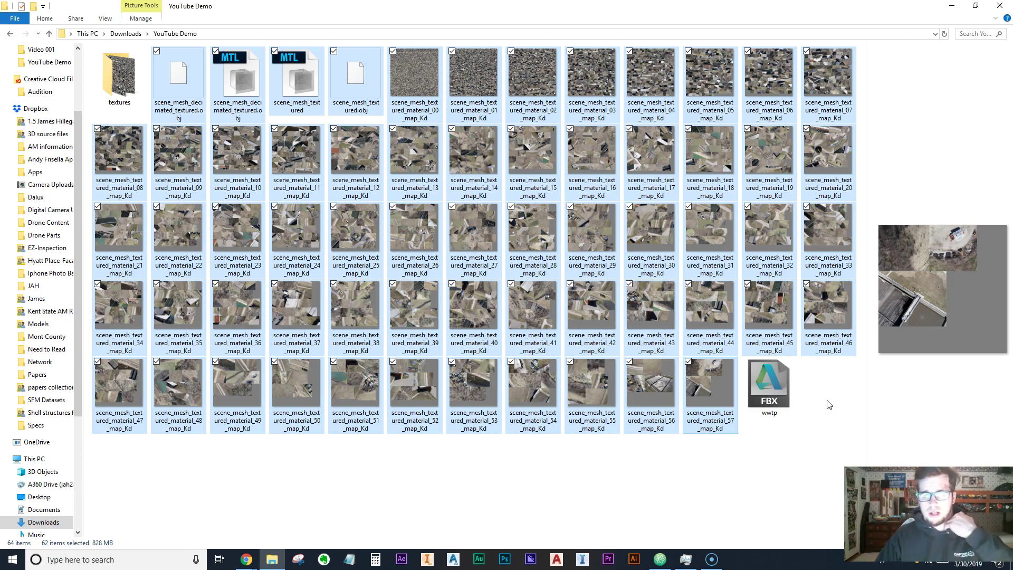
pyautogui.click(812, 442)
pyautogui.click(359, 81)
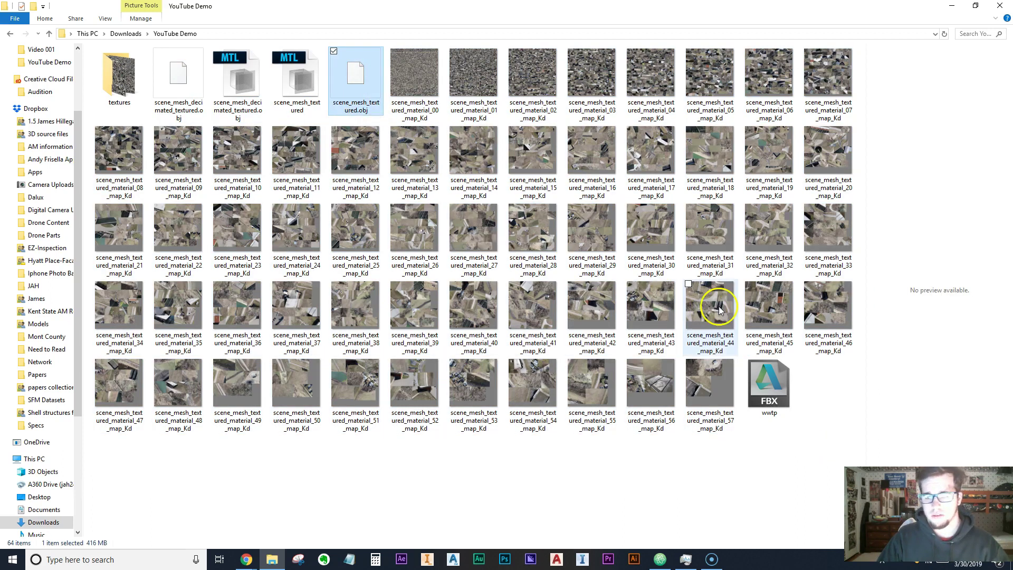
pyautogui.click(777, 387)
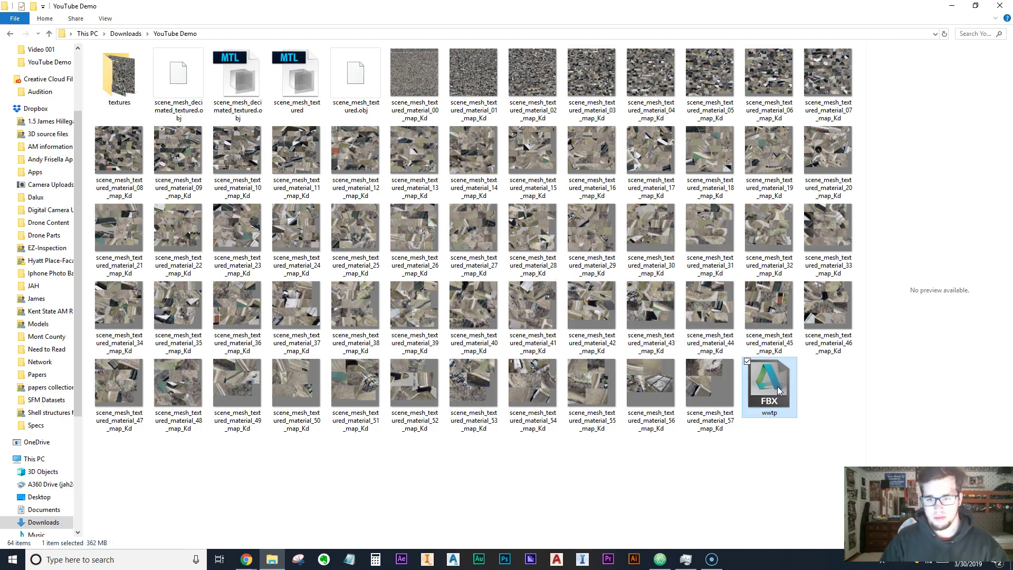
pyautogui.click(778, 392)
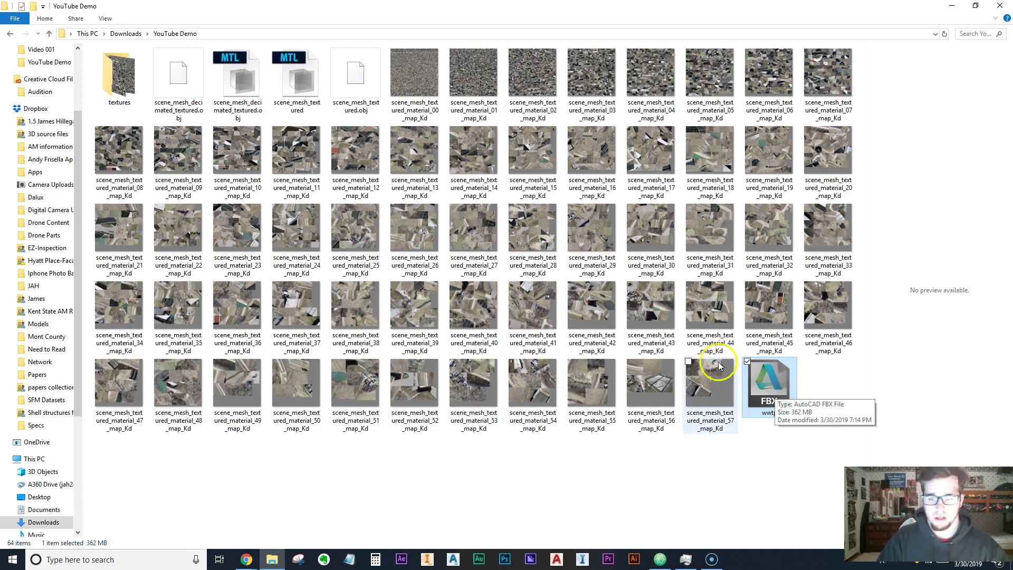
pyautogui.click(419, 103)
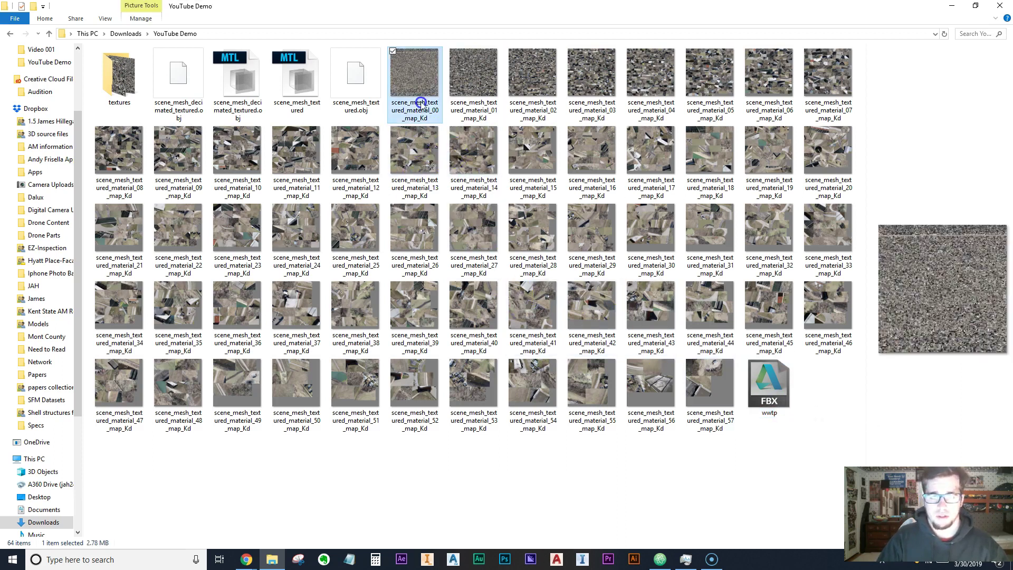
pyautogui.keyDown('shift'); pyautogui.click(707, 372); pyautogui.keyUp('shift')
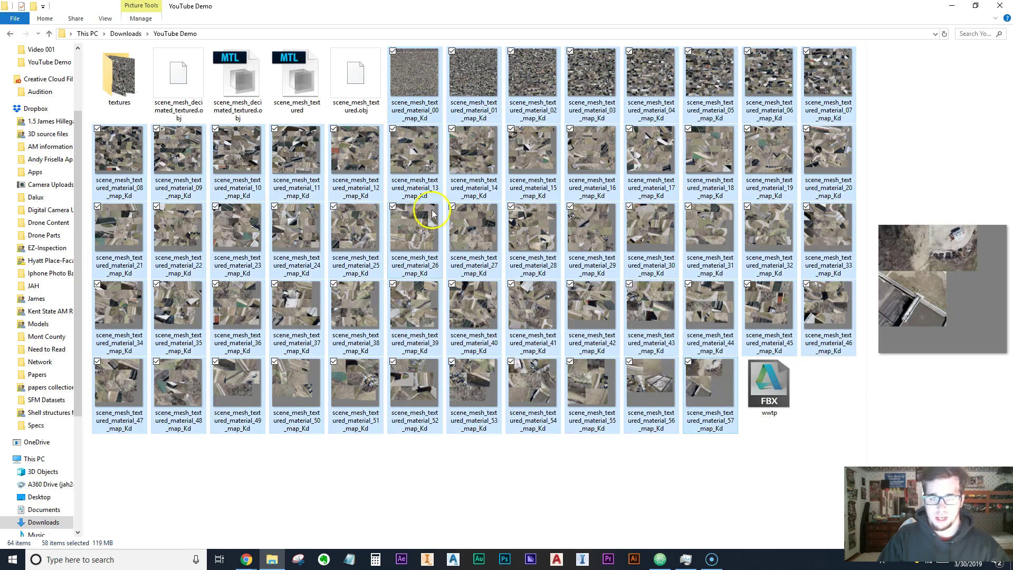
# Browse the textures folder and select its 58 wwtp_Texture images (0–57).
pyautogui.doubleClick(125, 84)
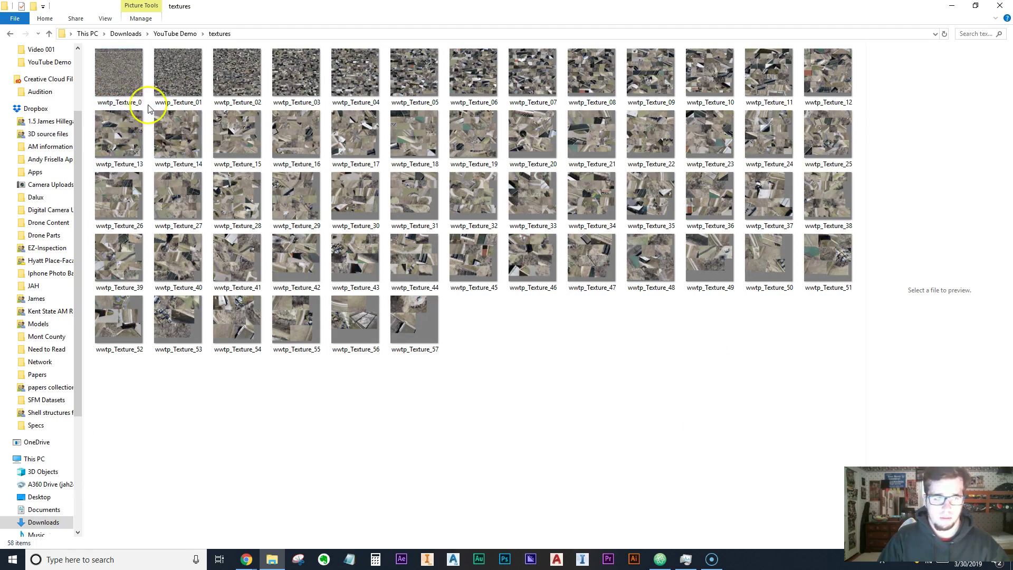
pyautogui.click(167, 34)
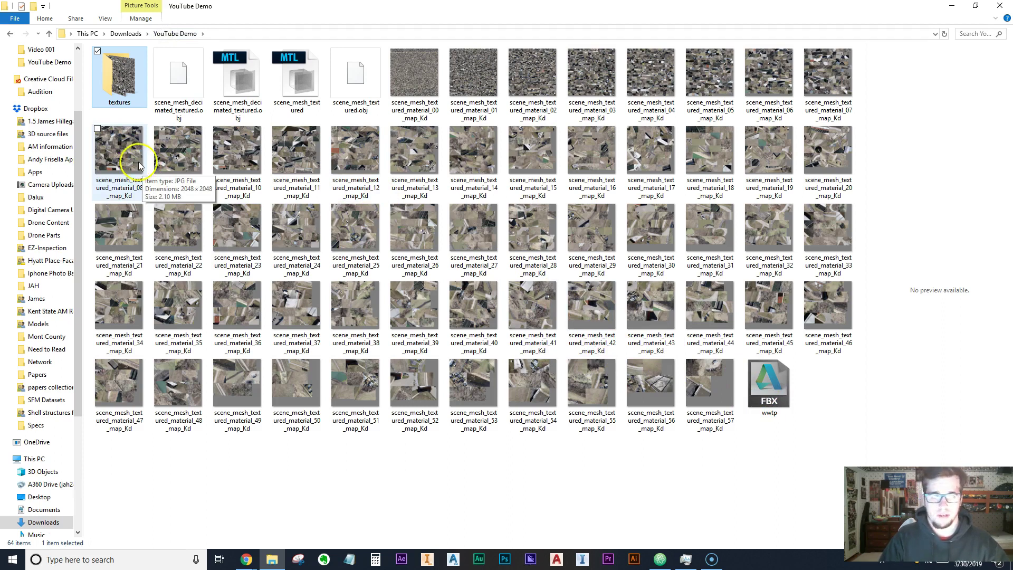
pyautogui.doubleClick(122, 87)
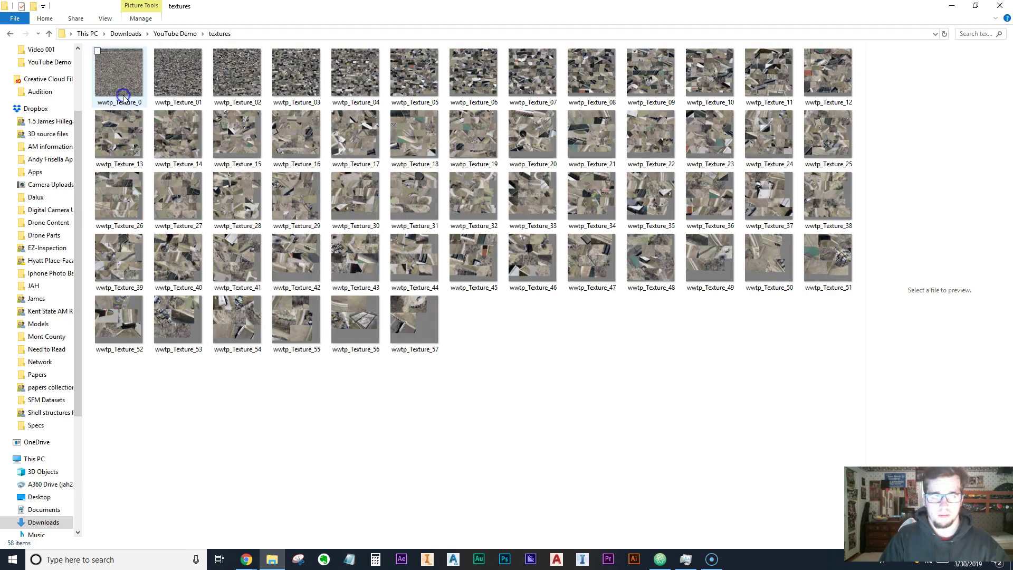
pyautogui.click(359, 95)
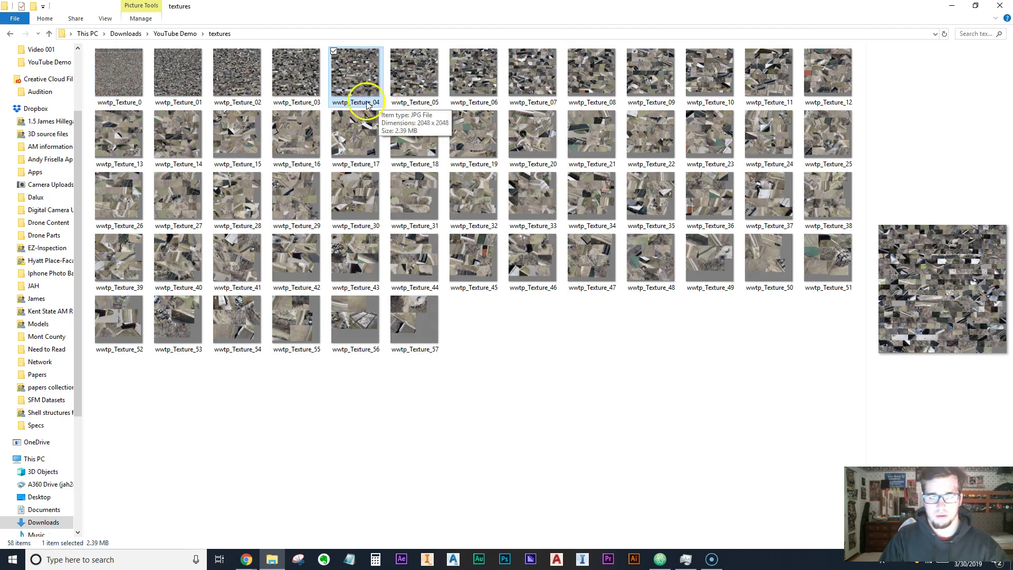
pyautogui.click(400, 331)
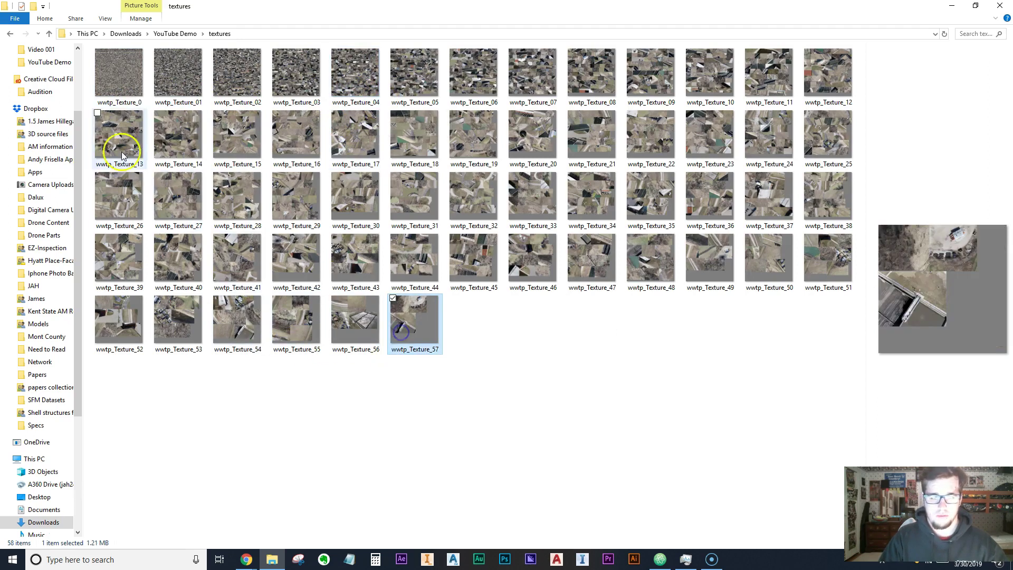
pyautogui.keyDown('shift'); pyautogui.click(123, 90); pyautogui.keyUp('shift')
# Minimize Explorer, close Task Manager and launch Unity by searching 'uni'.
pyautogui.click(953, 6)
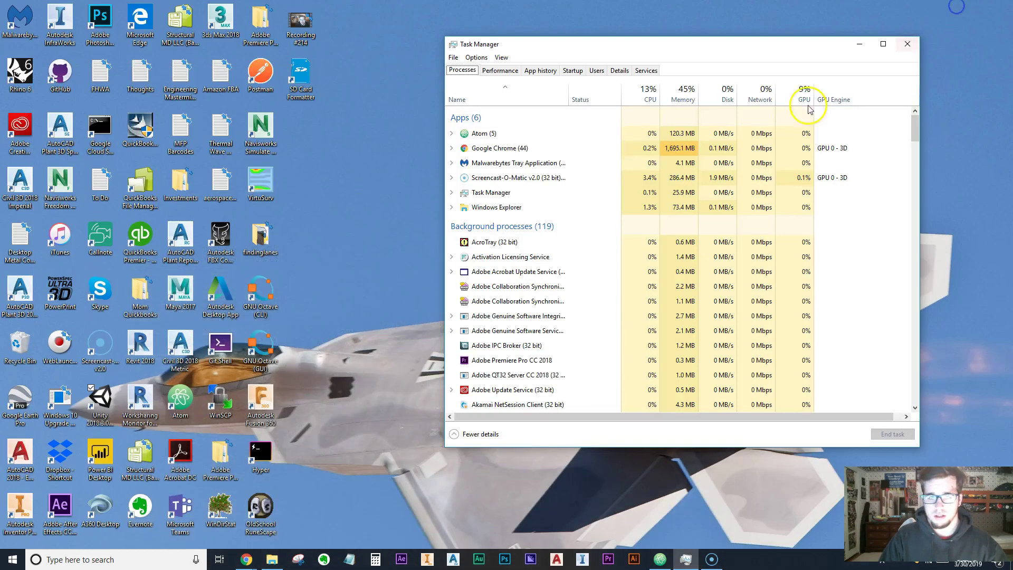
pyautogui.click(907, 40)
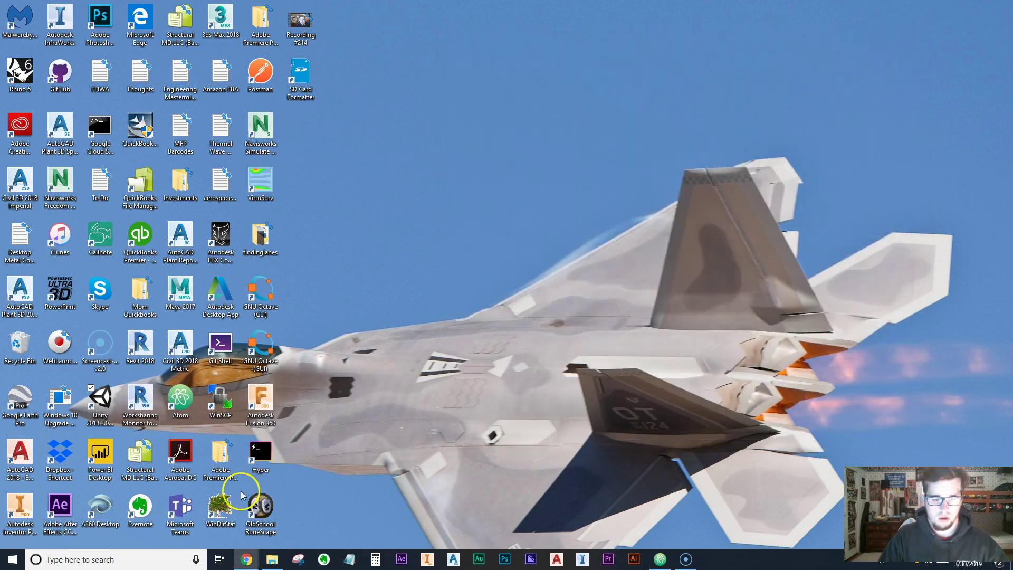
pyautogui.click(143, 560)
pyautogui.write('uni')
pyautogui.press('Return')
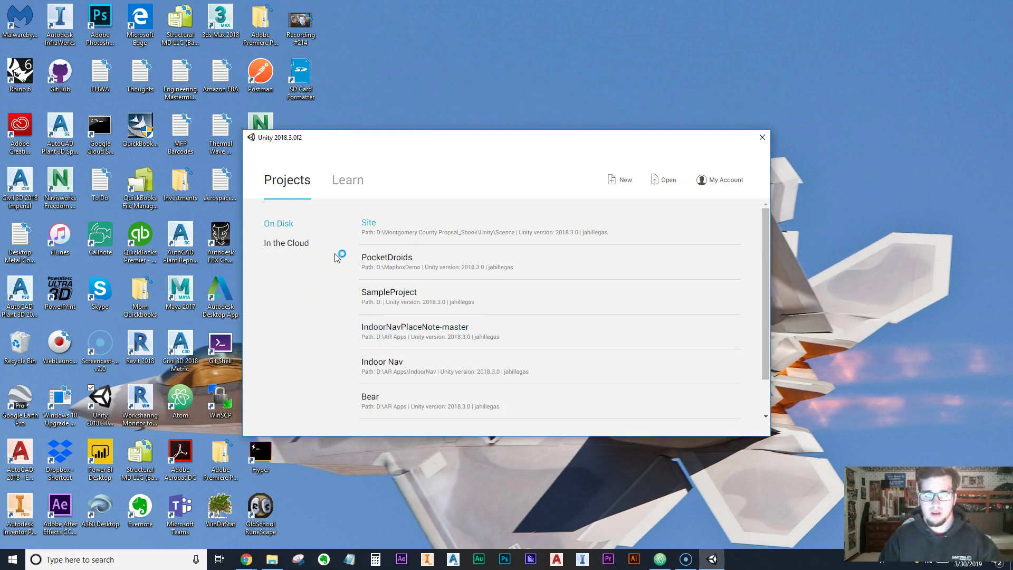
pyautogui.moveTo(271, 560)
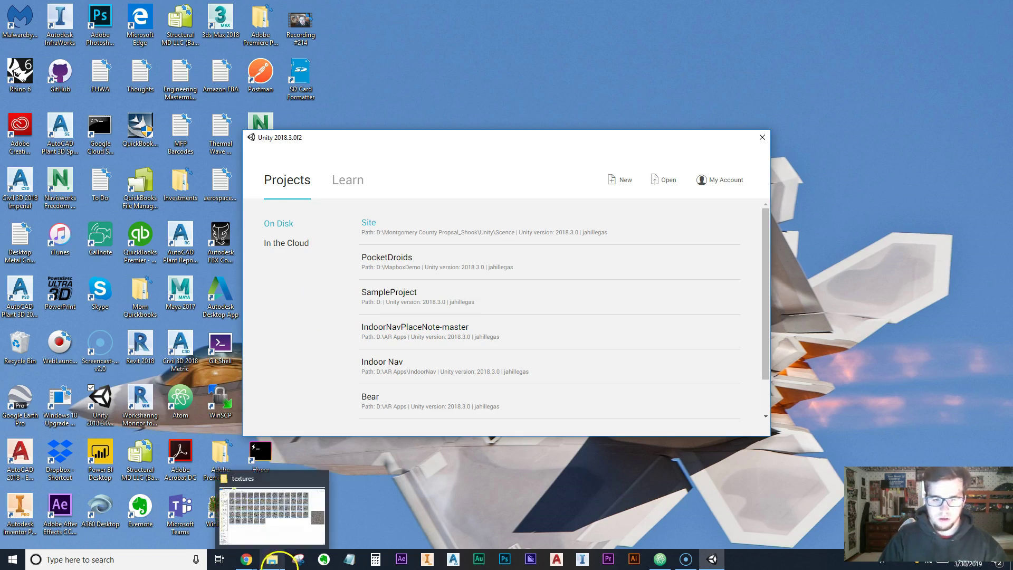
# Create a new Unity project named Demo in the default location.
pyautogui.click(631, 183)
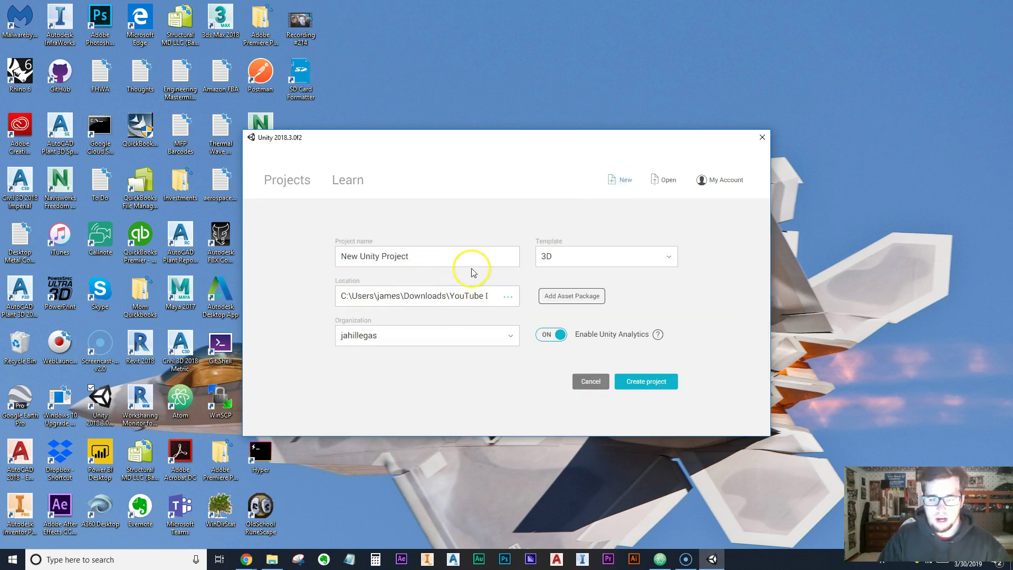
pyautogui.click(298, 262)
pyautogui.write('Demo')
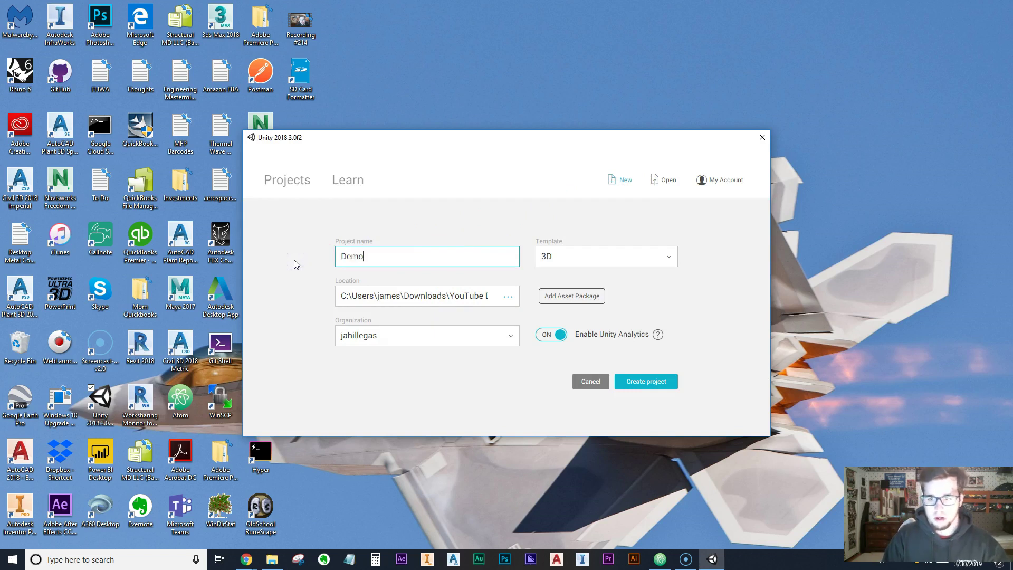
pyautogui.click(508, 296)
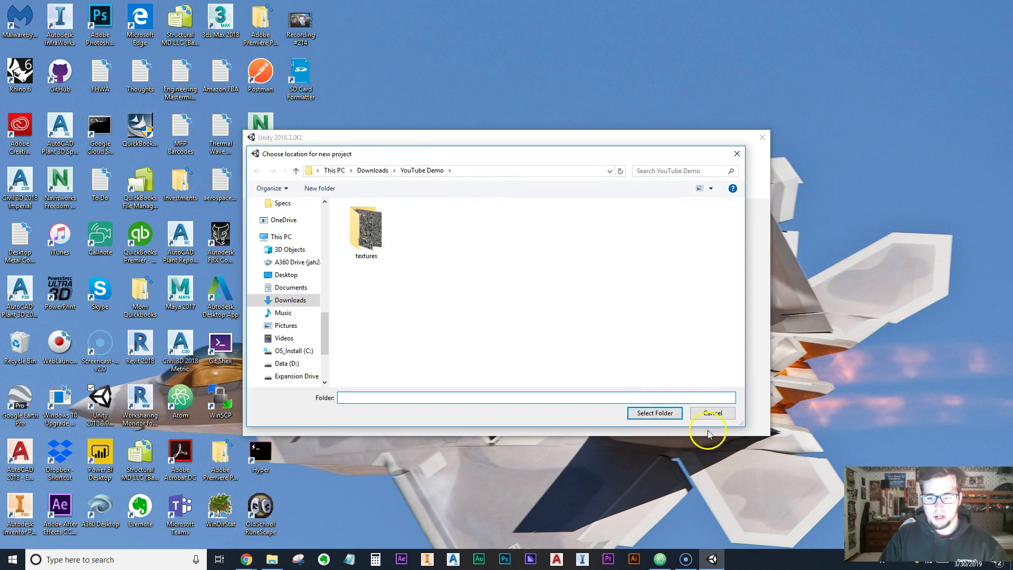
pyautogui.click(713, 413)
pyautogui.click(653, 388)
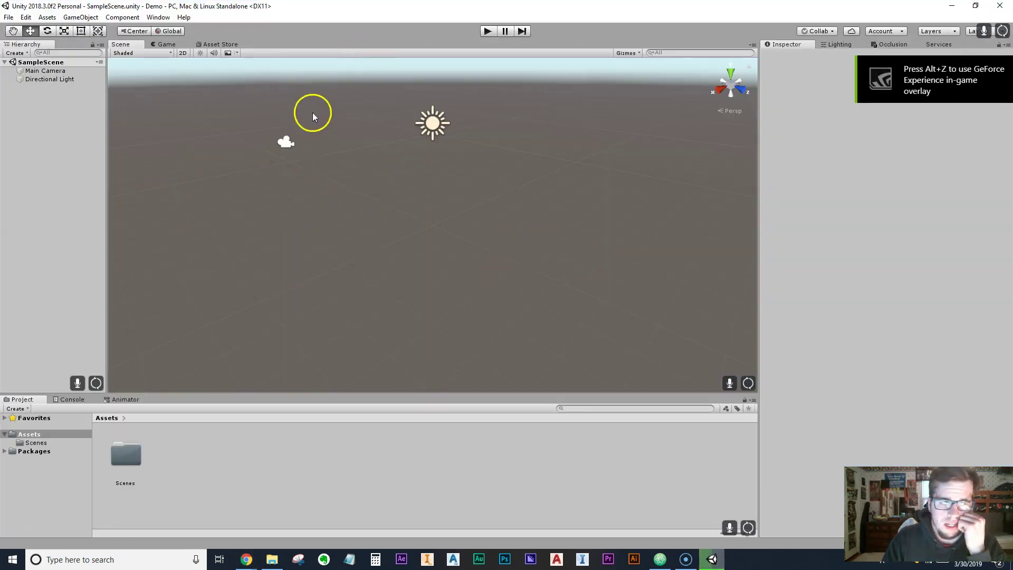
# Import wwtp.FBX from the YouTube Demo folder through Assets > Import New Asset.
pyautogui.click(9, 17)
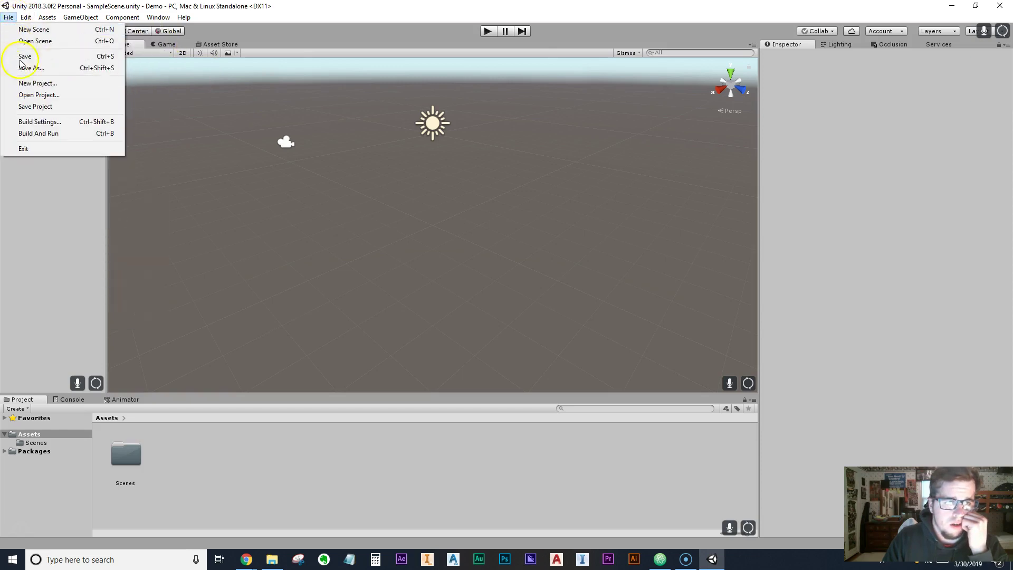
pyautogui.moveTo(46, 21)
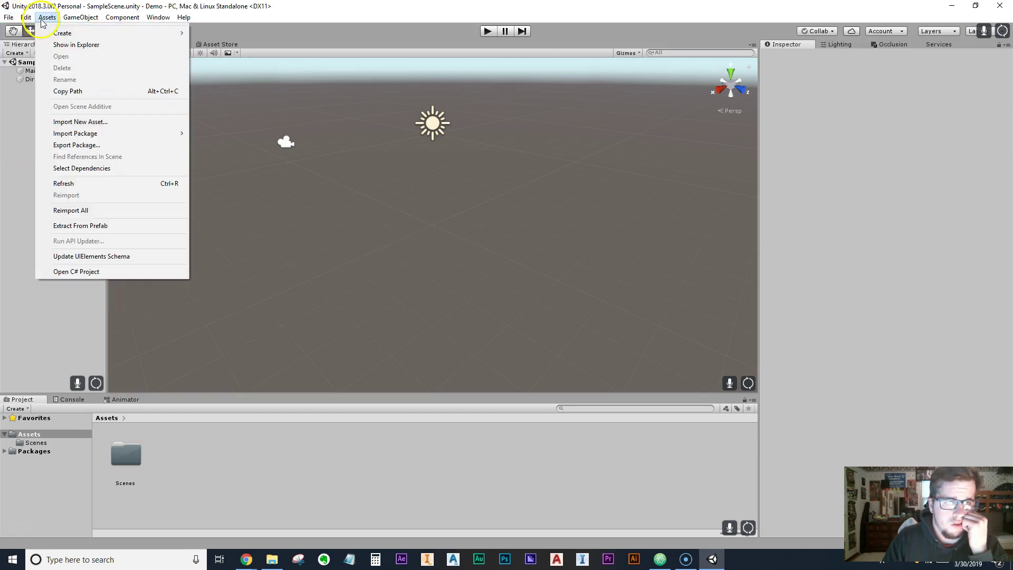
pyautogui.click(92, 125)
pyautogui.scroll(-5, 369, 184)
pyautogui.click(462, 232)
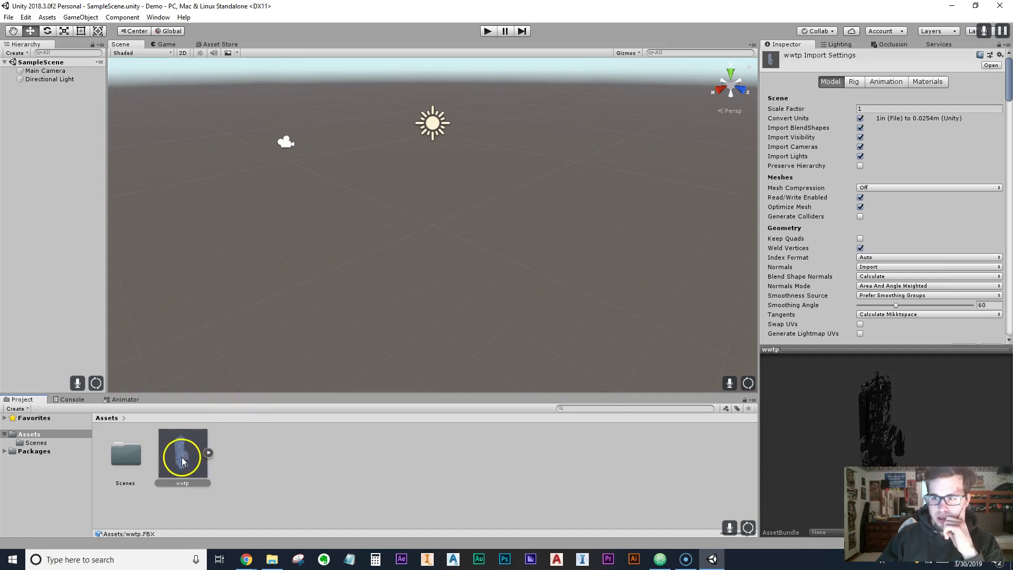
# Drag the wwtp model into the scene and deselect it.
pyautogui.moveTo(177, 454); pyautogui.dragTo(483, 165)
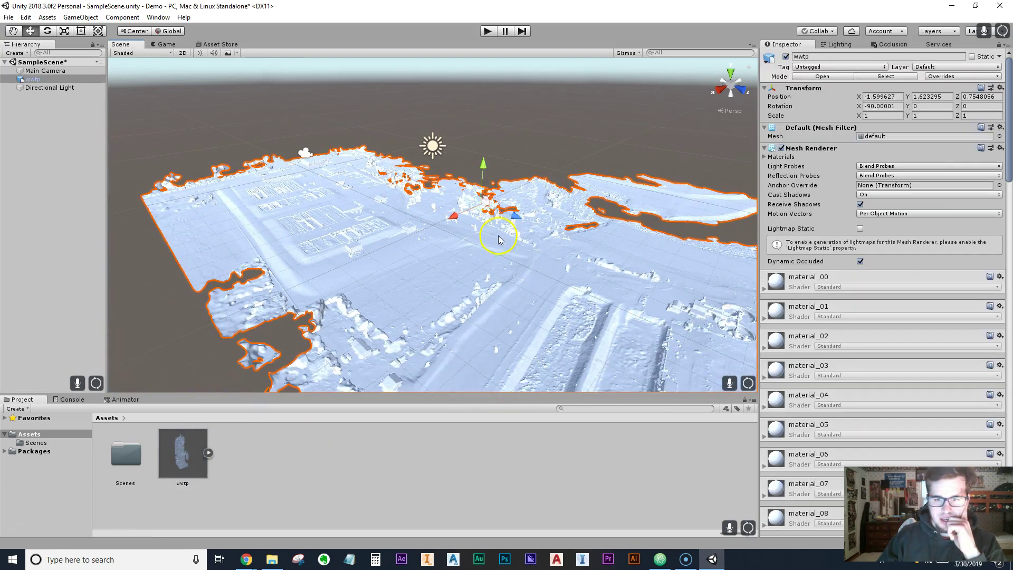
pyautogui.click(622, 152)
pyautogui.scroll(-5, 595, 192)
# Orbit and zoom around the untextured terrain mesh, ending on a high oblique overview.
pyautogui.keyDown('alt'); pyautogui.moveTo(524, 359); pyautogui.dragTo(658, 305); pyautogui.keyUp('alt')
pyautogui.keyDown('alt'); pyautogui.moveTo(479, 338); pyautogui.dragTo(520, 290); pyautogui.keyUp('alt')
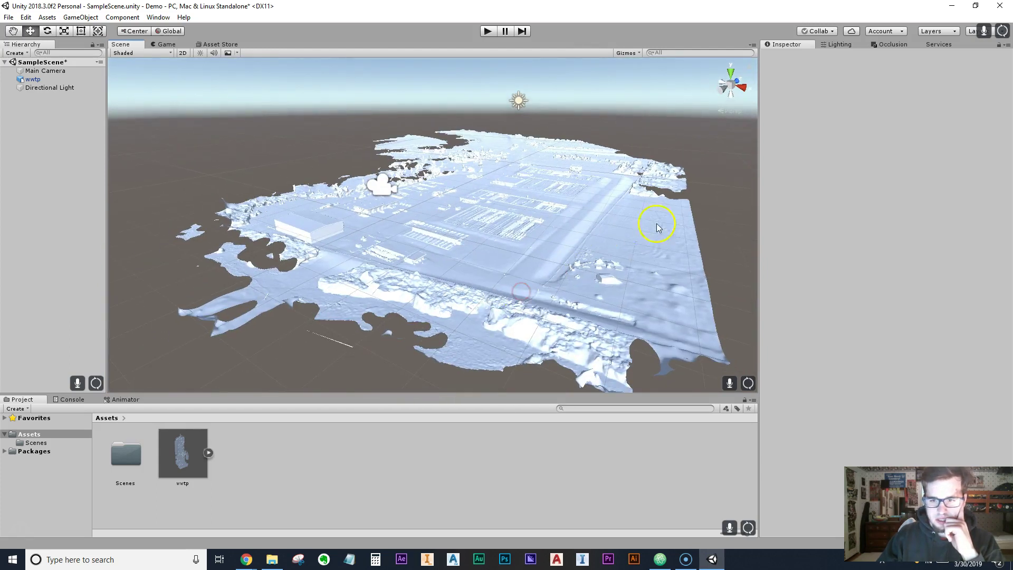
pyautogui.scroll(10, 473, 249)
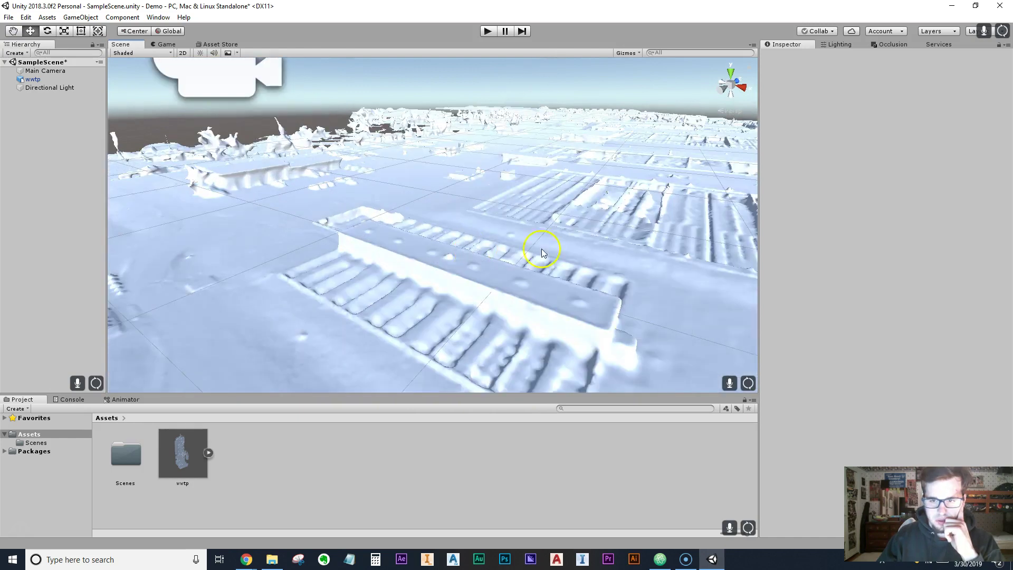
pyautogui.scroll(-5, 436, 248)
pyautogui.keyDown('alt'); pyautogui.moveTo(283, 217); pyautogui.dragTo(310, 208); pyautogui.keyUp('alt')
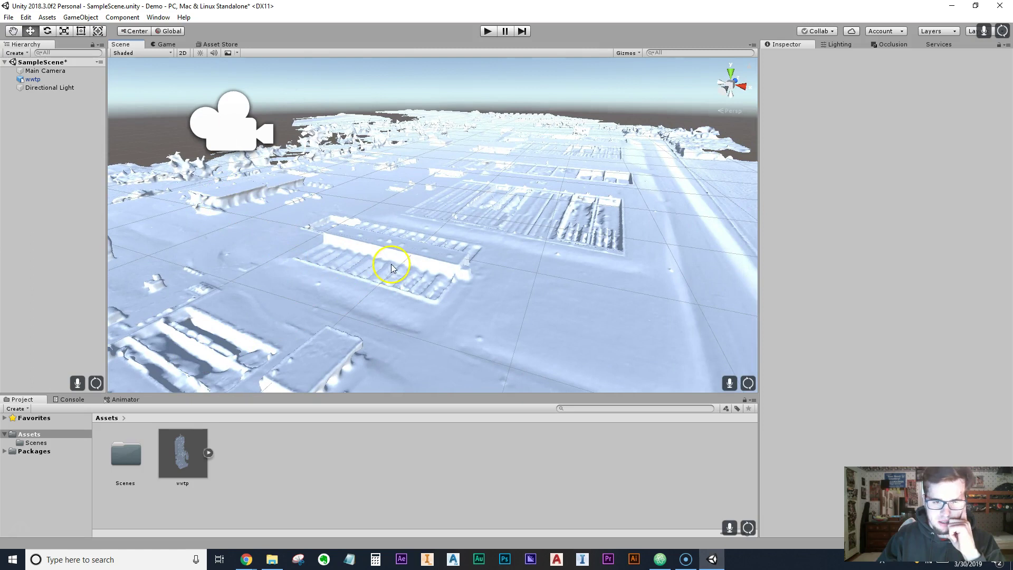
pyautogui.keyDown('alt'); pyautogui.moveTo(522, 172); pyautogui.dragTo(419, 187); pyautogui.keyUp('alt')
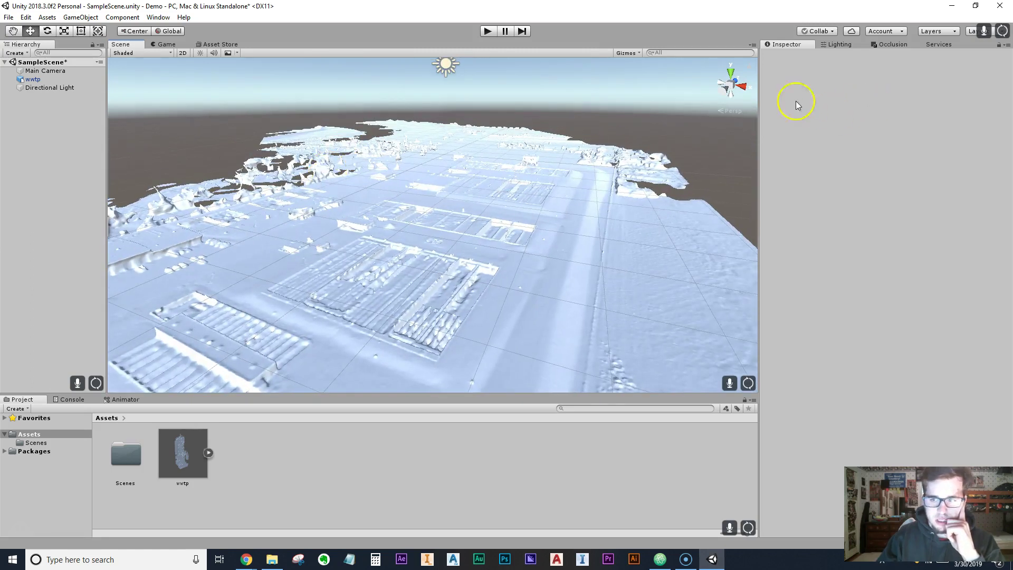
pyautogui.click(731, 71)
pyautogui.scroll(-5, 605, 159)
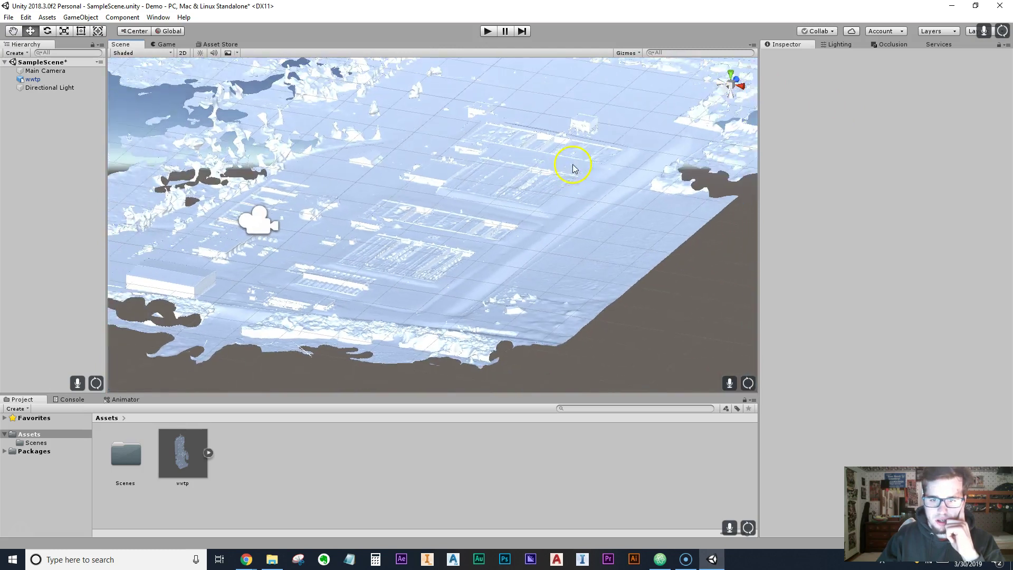
pyautogui.keyDown('alt'); pyautogui.moveTo(503, 288); pyautogui.dragTo(533, 213); pyautogui.keyUp('alt')
pyautogui.scroll(-3, 535, 205)
# Import every image in the textures folder, wwtp_Texture_0 through wwtp_Texture_57, into Assets.
pyautogui.click(47, 17)
pyautogui.click(80, 122)
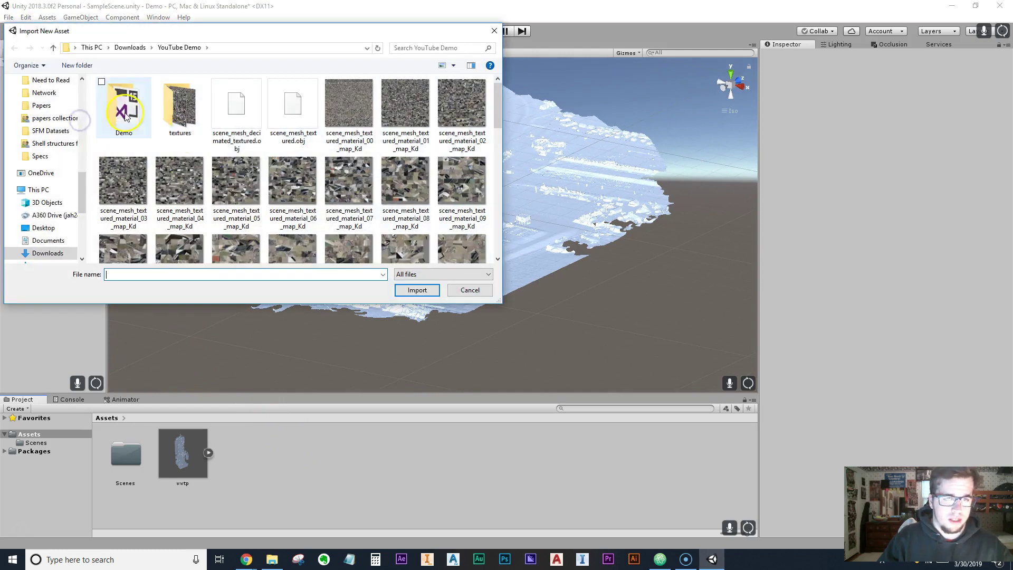
pyautogui.click(183, 113)
pyautogui.click(417, 290)
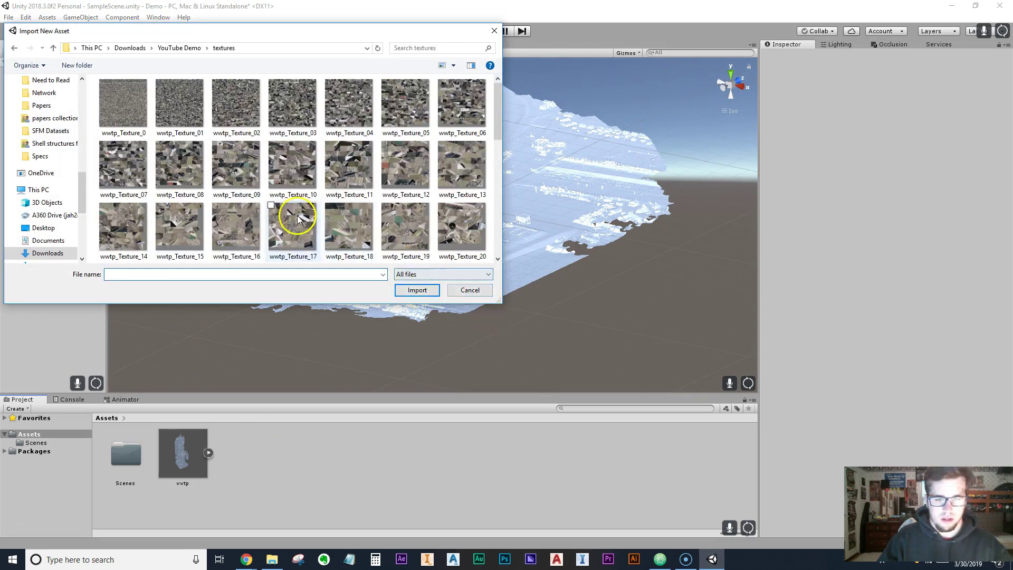
pyautogui.click(107, 98)
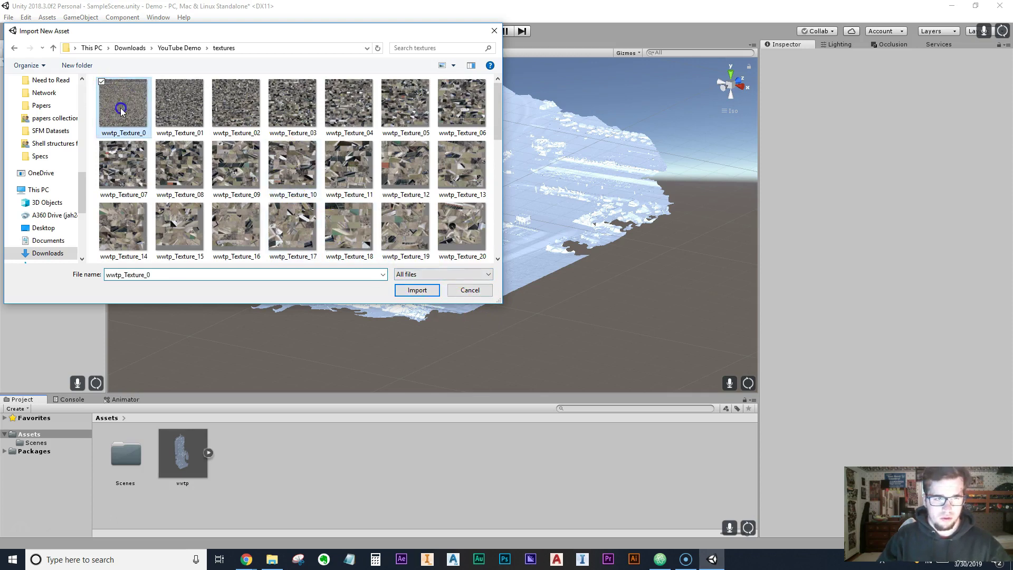
pyautogui.hotkey('ctrl', 'a')
pyautogui.click(414, 292)
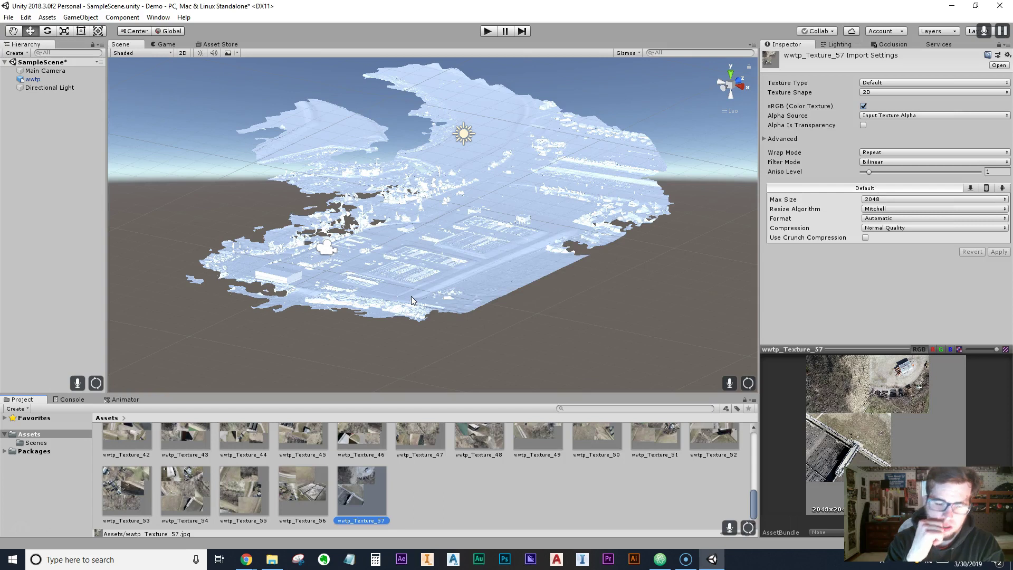
# Create a new folder named textures in Assets.
pyautogui.scroll(6, 354, 449)
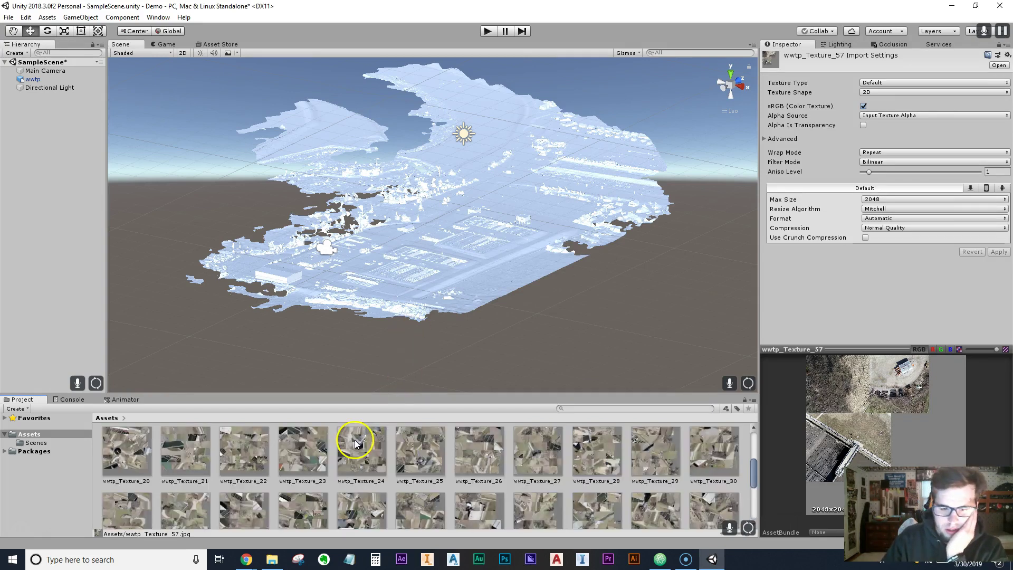
pyautogui.moveTo(362, 394); pyautogui.dragTo(380, 158)
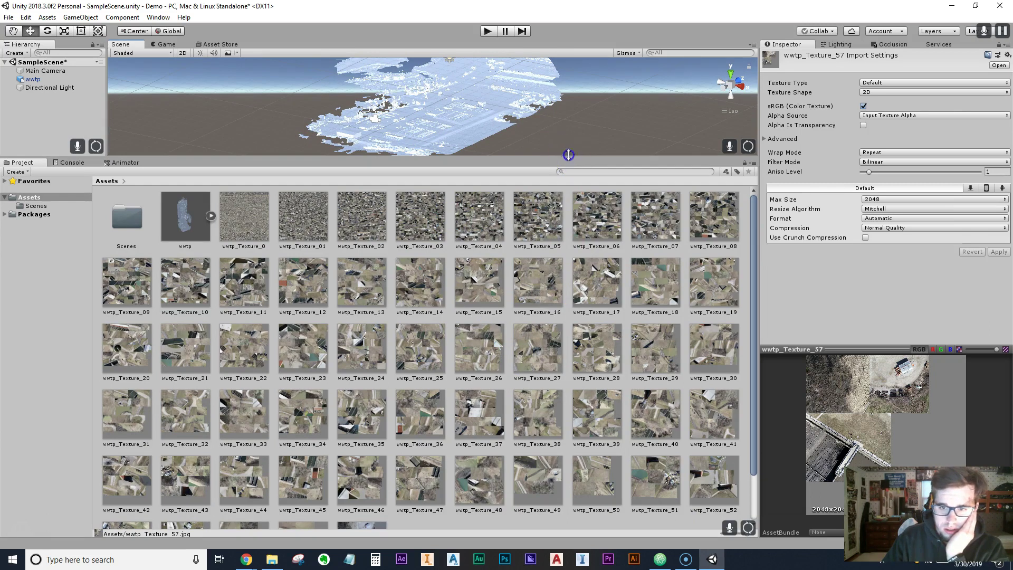
pyautogui.scroll(-3, 527, 330)
pyautogui.click(421, 478)
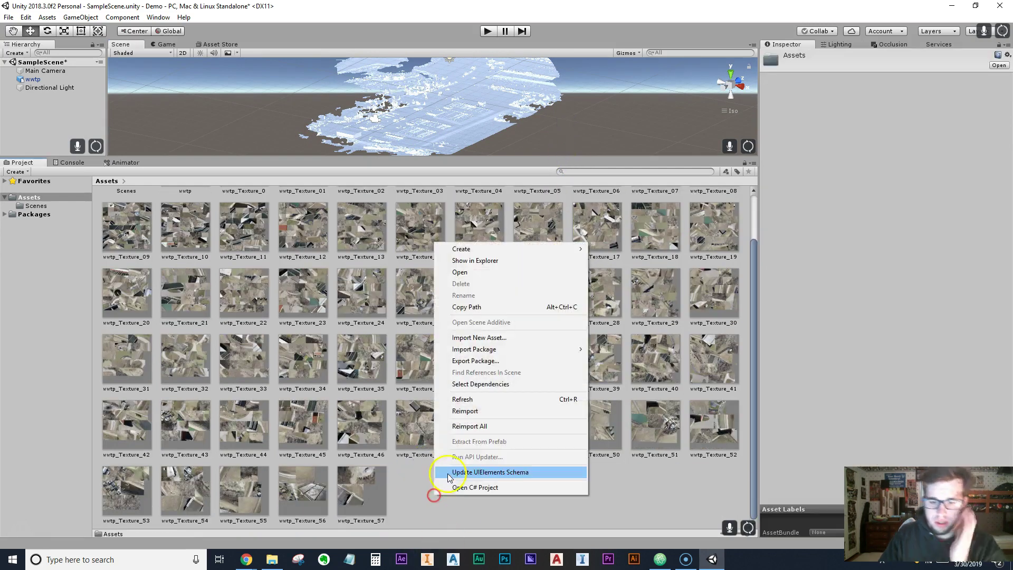
pyautogui.rightClick(434, 491)
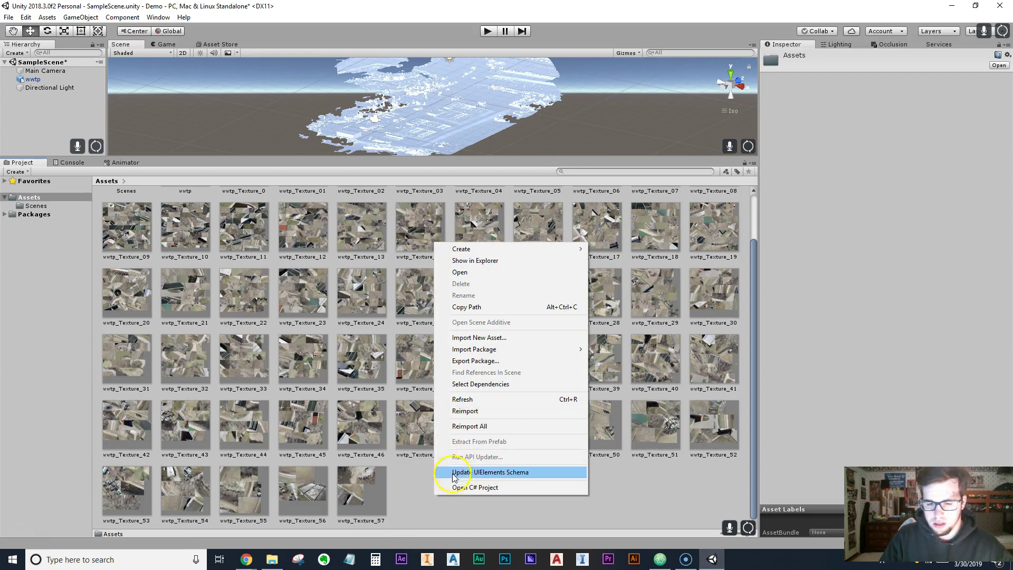
pyautogui.rightClick(433, 510)
pyautogui.moveTo(477, 268)
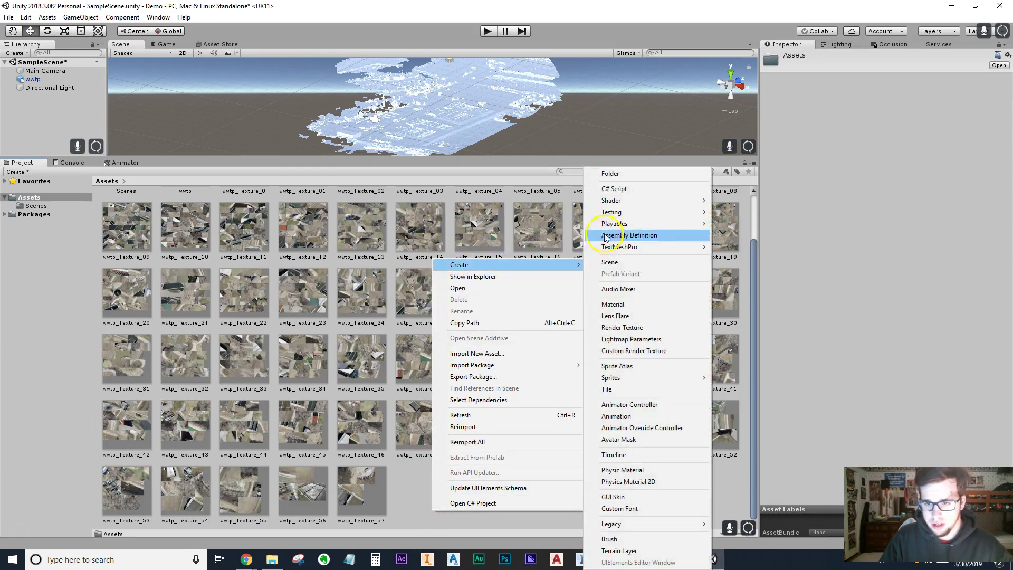
pyautogui.click(619, 170)
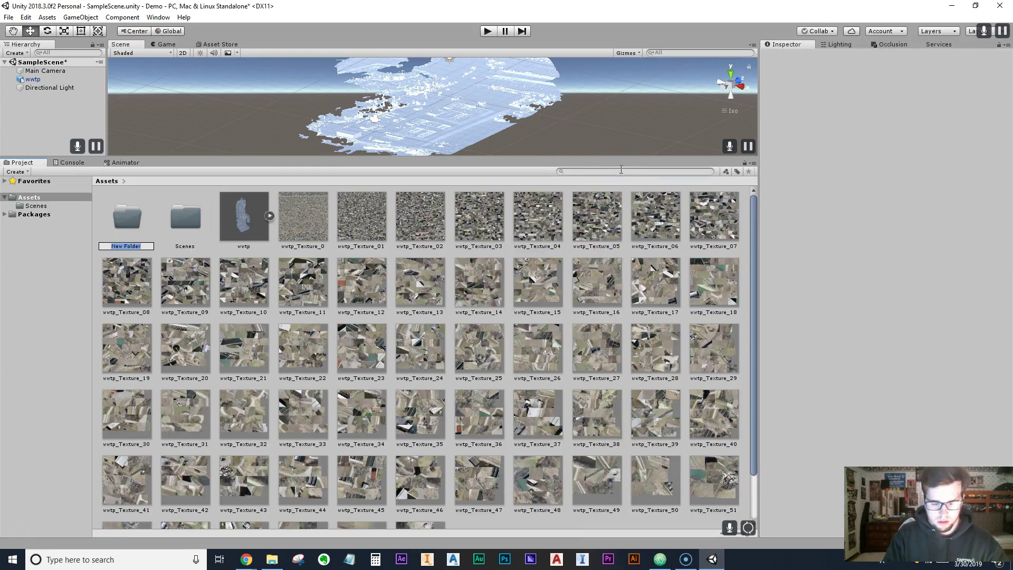
pyautogui.write('textures')
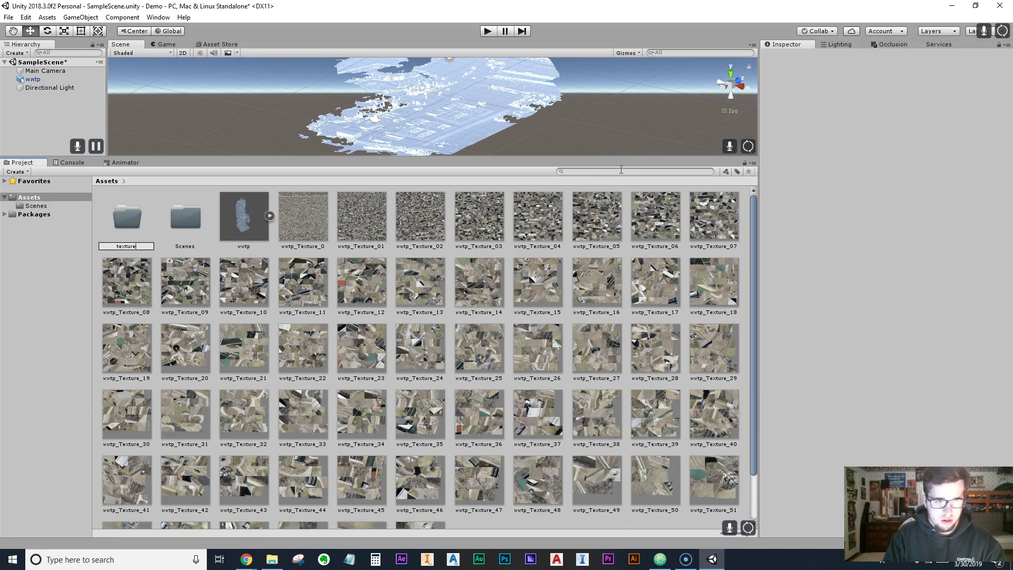
pyautogui.press('Return')
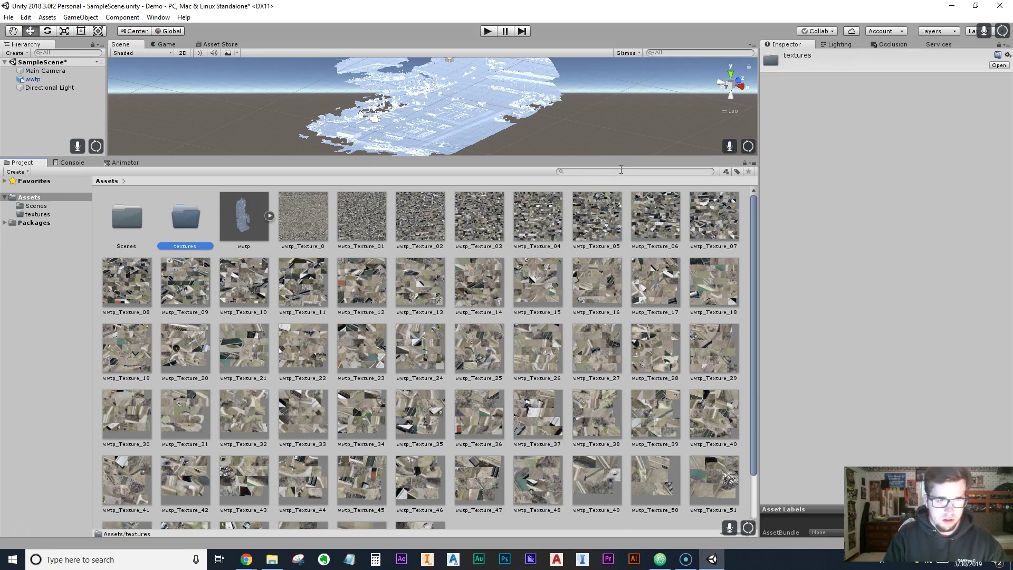
# Move all 58 wwtp_Texture images into the textures folder.
pyautogui.click(307, 236)
pyautogui.scroll(-2, 308, 240)
pyautogui.keyDown('shift'); pyautogui.click(420, 493); pyautogui.keyUp('shift')
pyautogui.scroll(2, 334, 276)
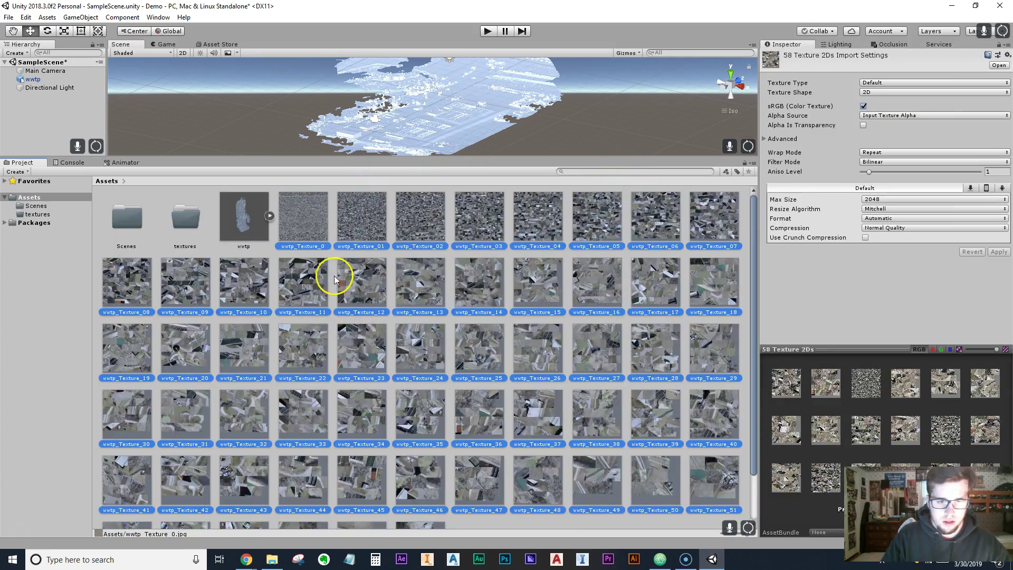
pyautogui.moveTo(302, 233); pyautogui.dragTo(190, 224)
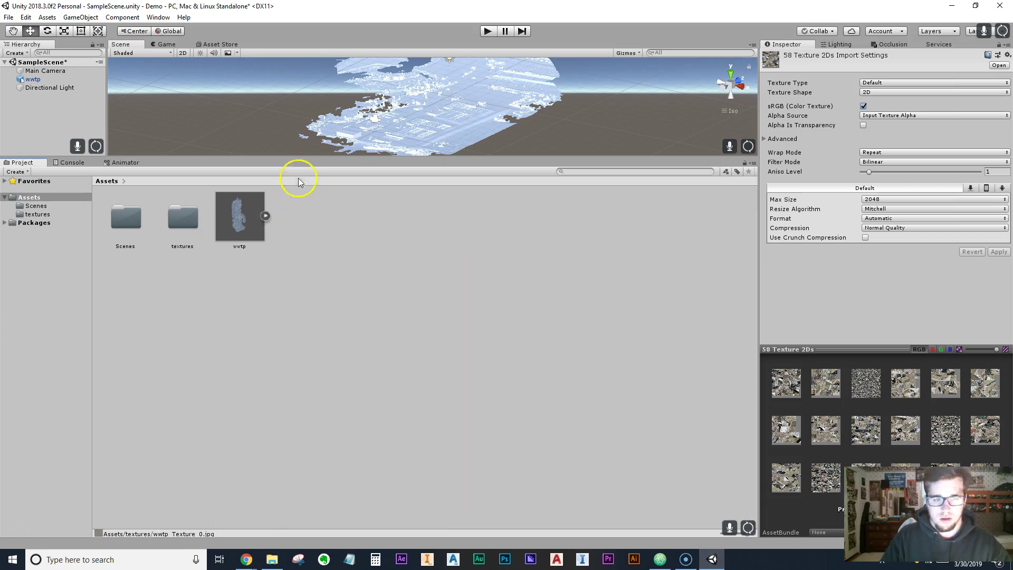
pyautogui.moveTo(301, 157); pyautogui.dragTo(317, 397)
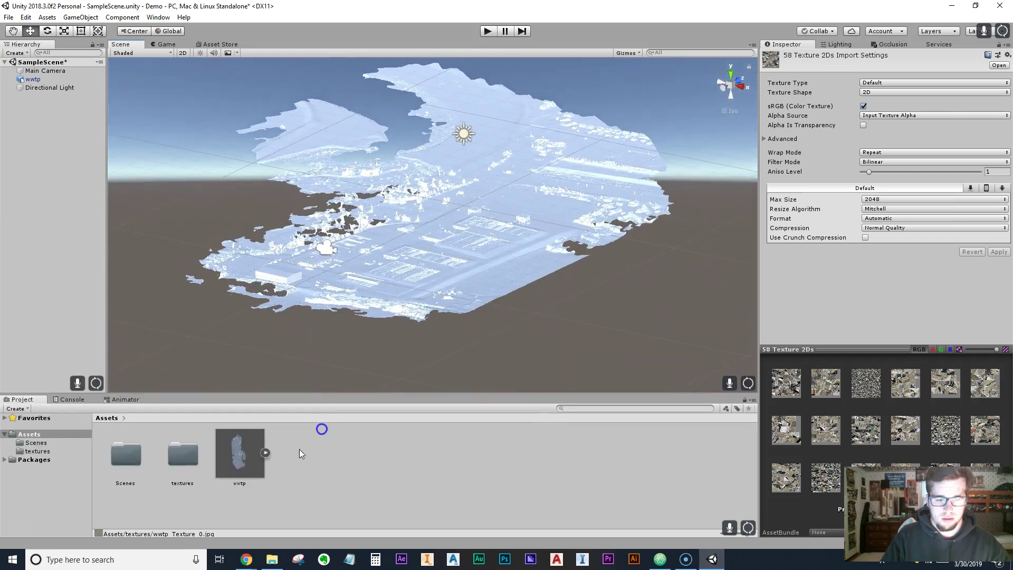
# Set wwtp materials to Use External Materials (Legacy), Model Name + Model's Material, Local Materials Folder.
pyautogui.click(237, 464)
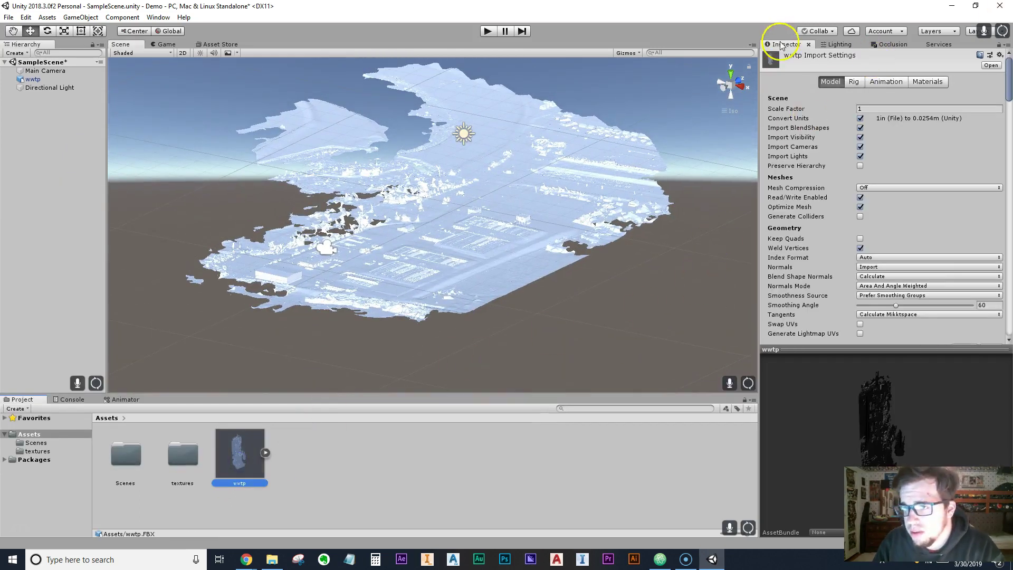
pyautogui.click(934, 83)
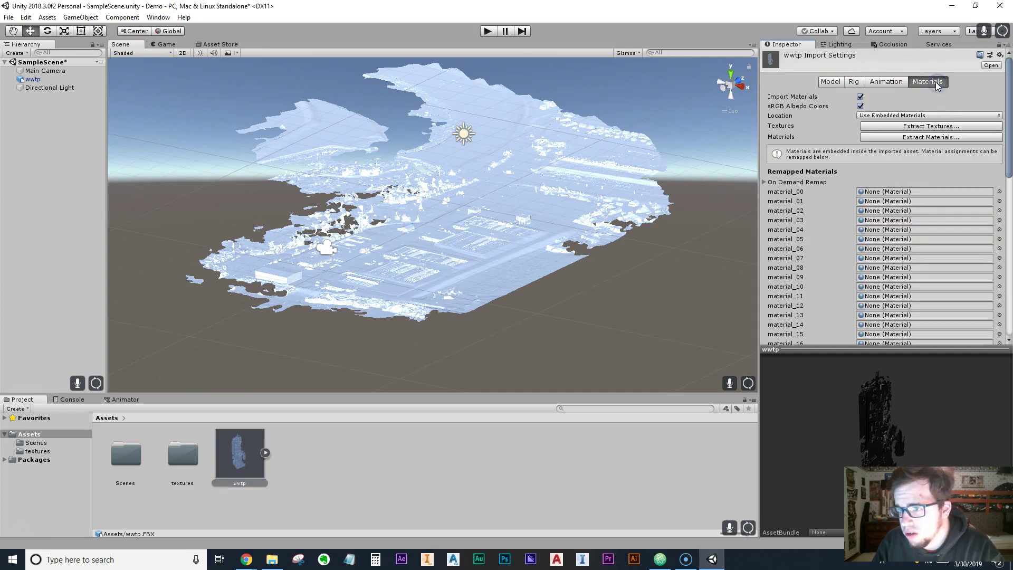
pyautogui.click(917, 115)
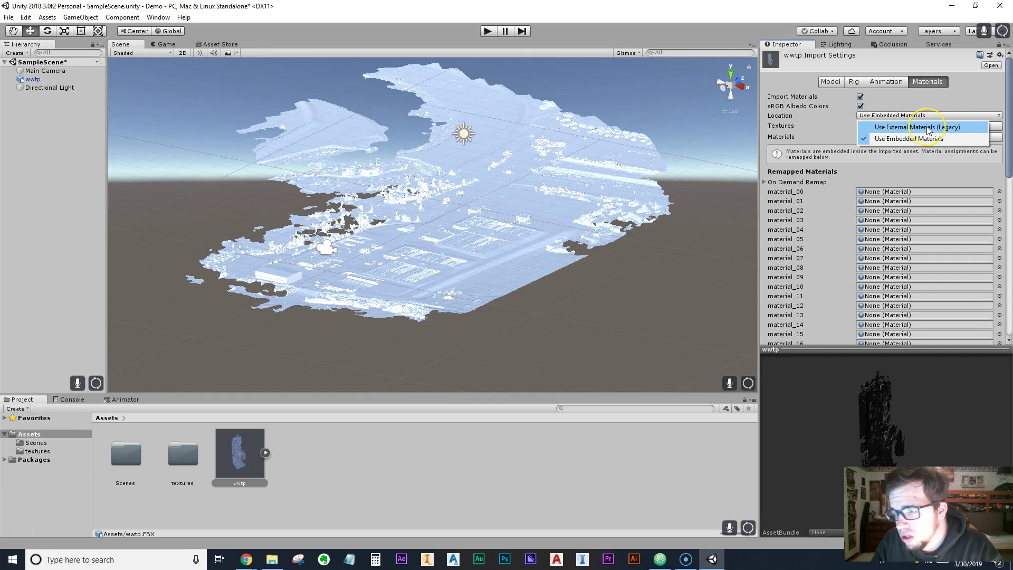
pyautogui.click(928, 128)
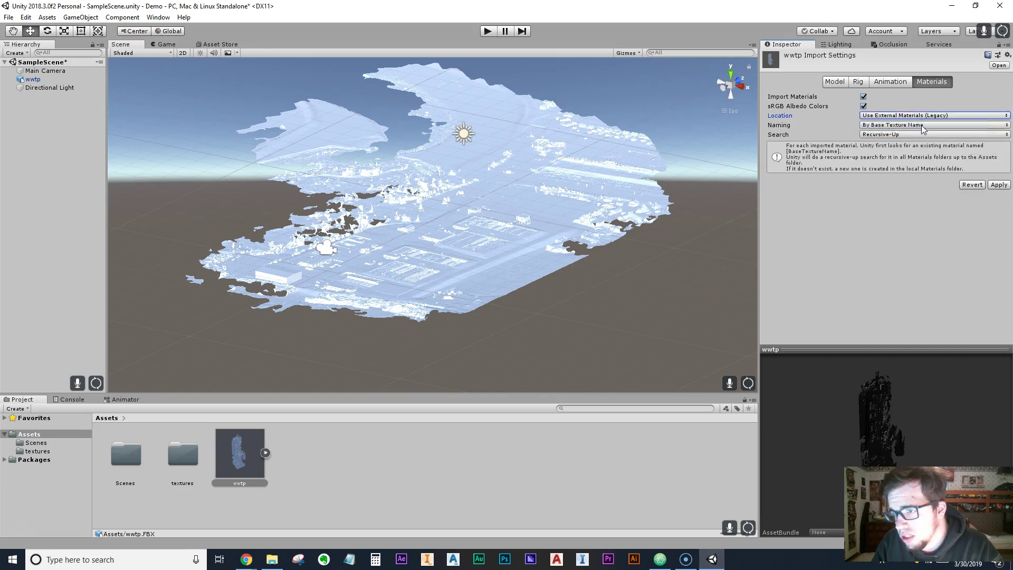
pyautogui.click(921, 125)
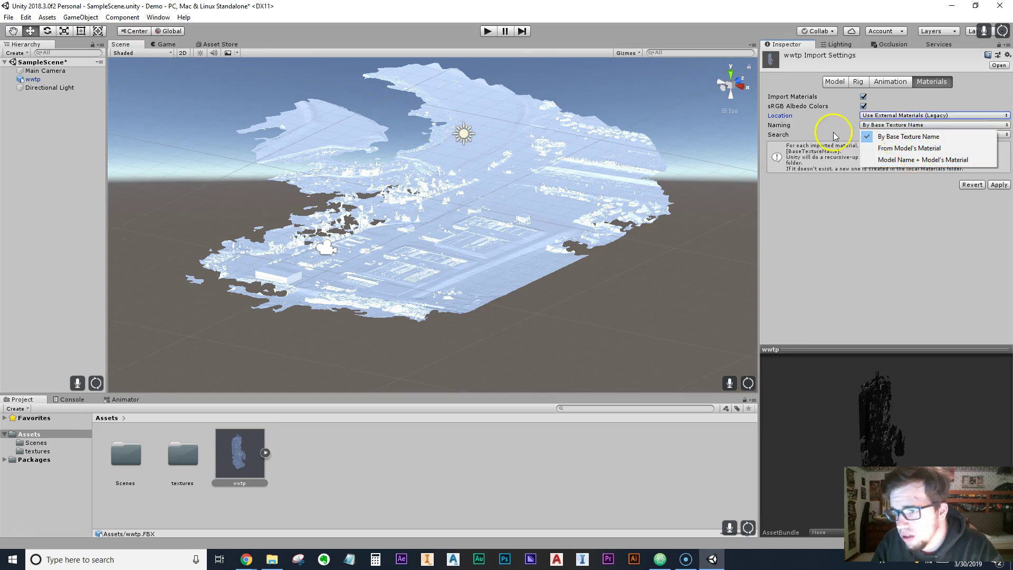
pyautogui.click(891, 165)
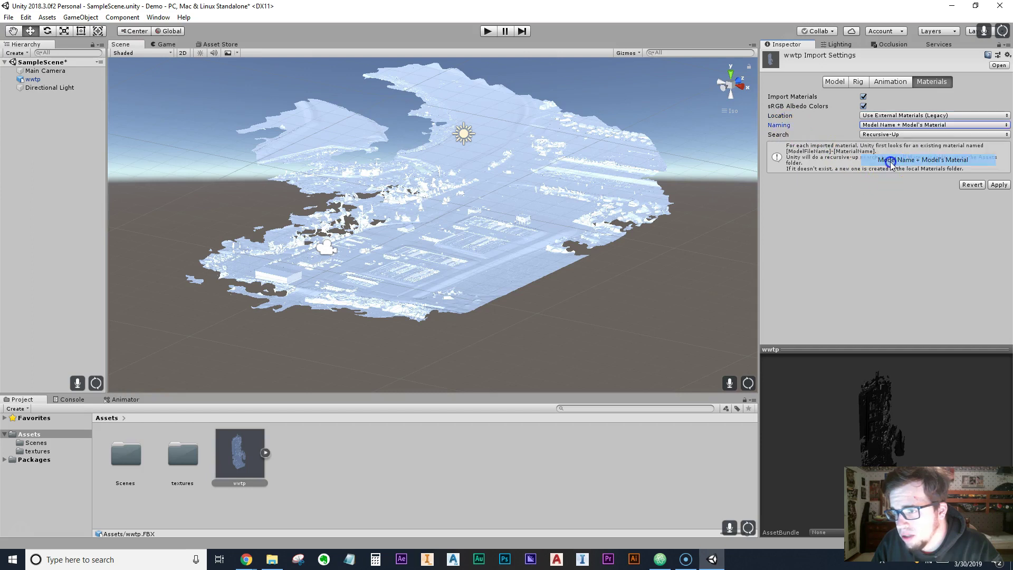
pyautogui.click(889, 135)
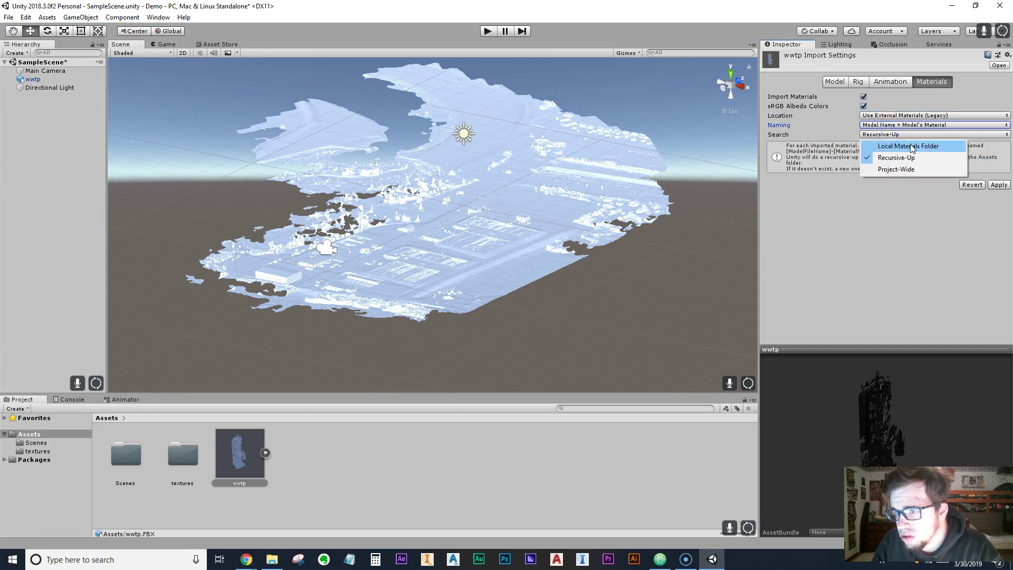
pyautogui.click(909, 146)
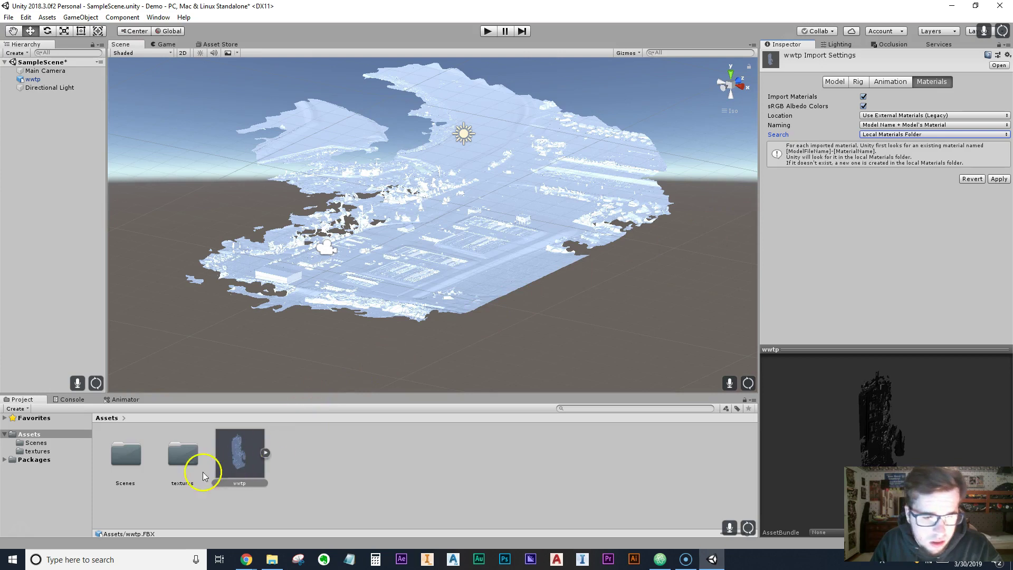
pyautogui.click(195, 458)
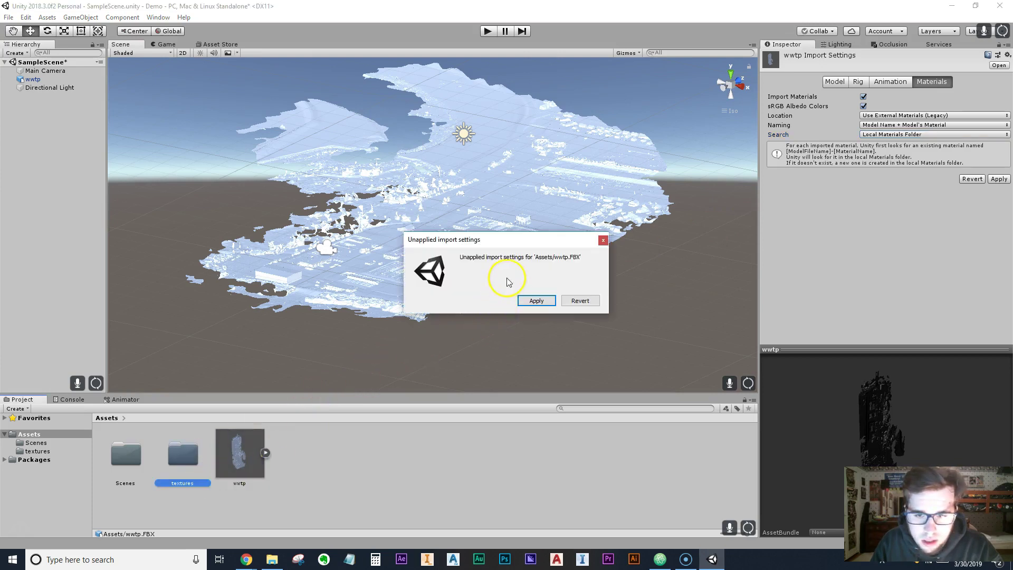
# Apply the pending material import settings for wwtp.FBX and let it reimport.
pyautogui.click(552, 301)
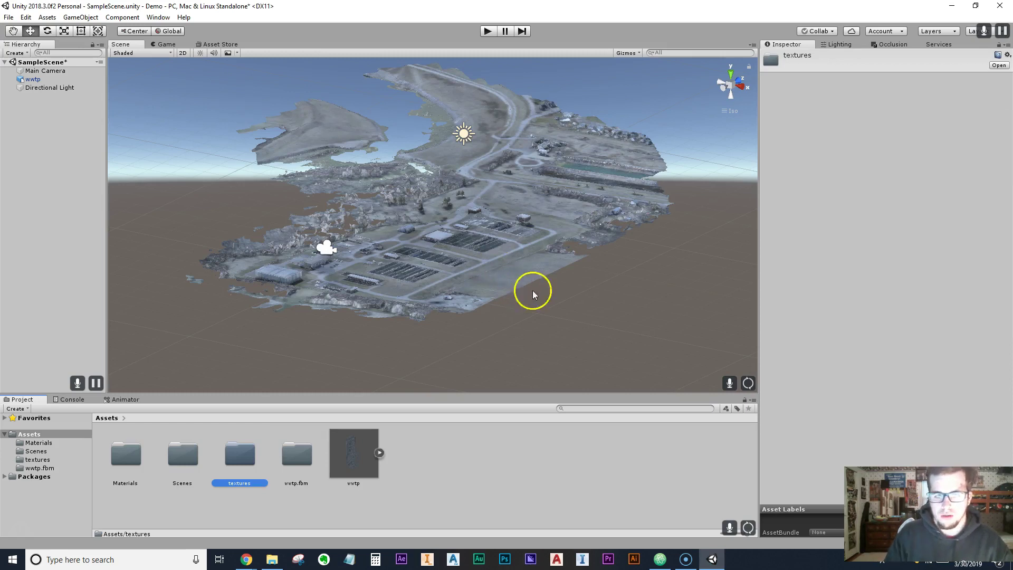
# Orbit and zoom over the textured plant to a close oblique view of basins and tanks.
pyautogui.click(572, 310)
pyautogui.keyDown('alt'); pyautogui.moveTo(493, 296); pyautogui.dragTo(468, 317); pyautogui.keyUp('alt')
pyautogui.scroll(-10, 437, 285)
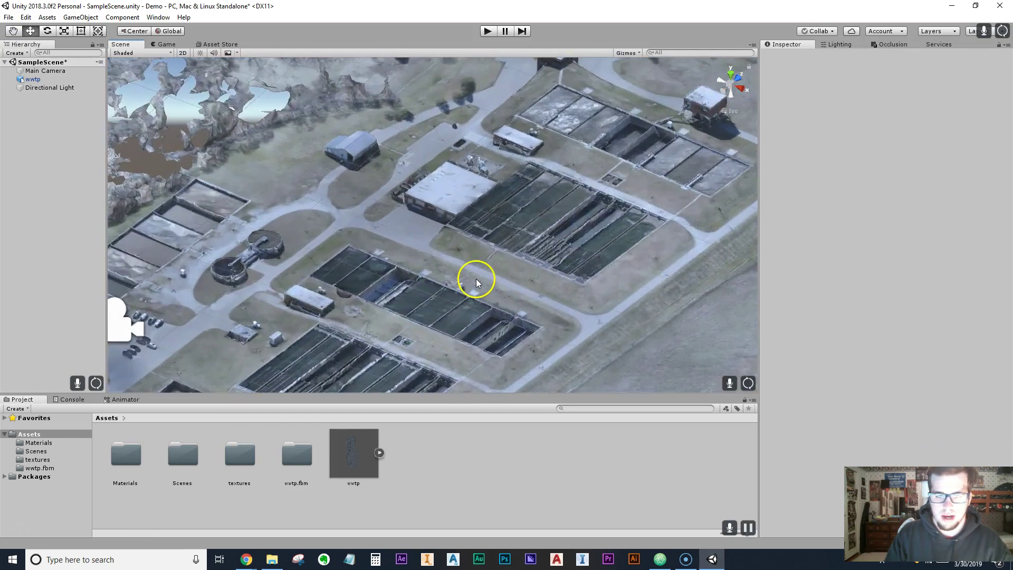
pyautogui.keyDown('alt'); pyautogui.moveTo(476, 279); pyautogui.dragTo(416, 278); pyautogui.keyUp('alt')
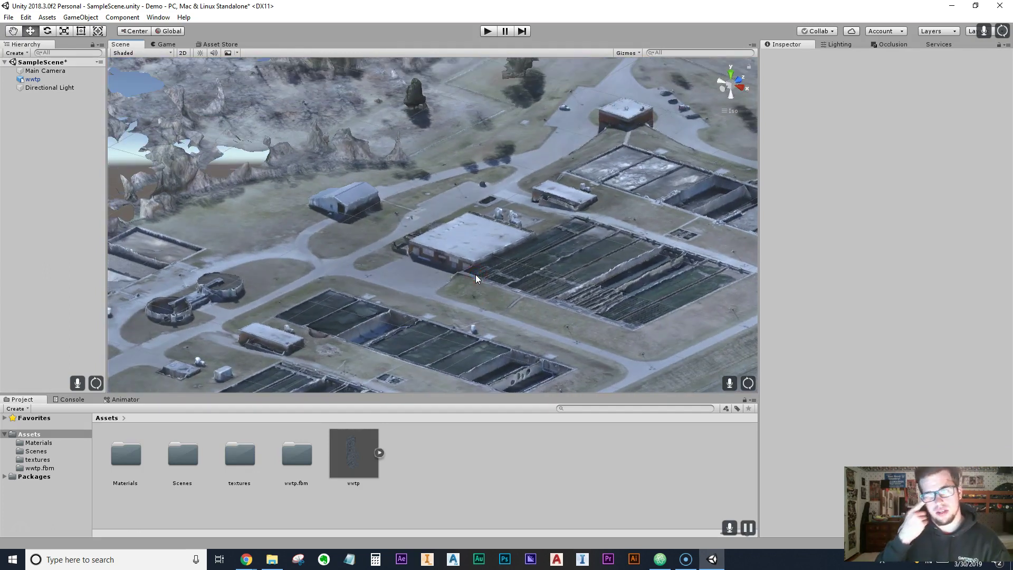
pyautogui.keyDown('alt'); pyautogui.moveTo(504, 285); pyautogui.dragTo(446, 283); pyautogui.keyUp('alt')
pyautogui.scroll(-5, 446, 284)
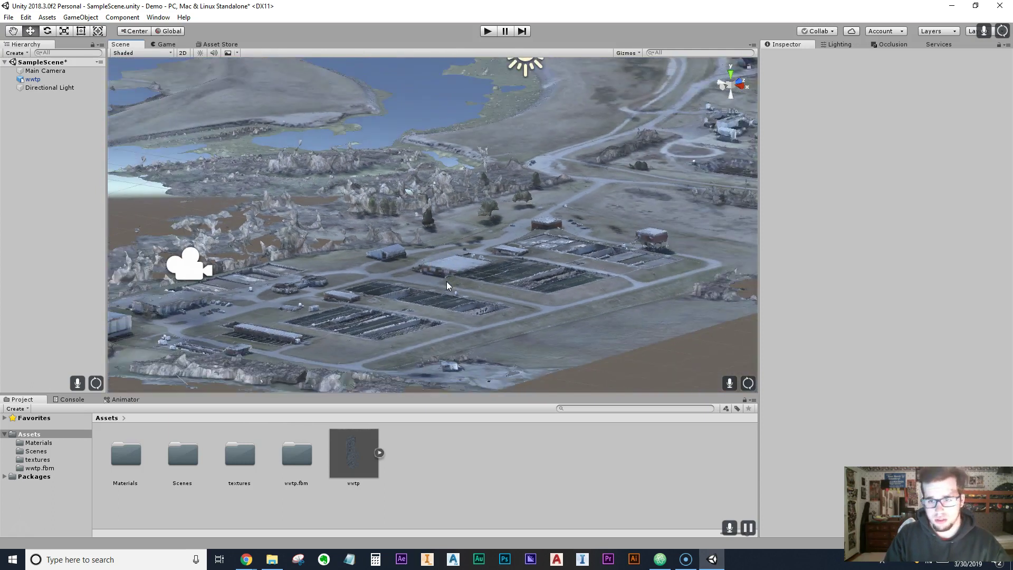
pyautogui.scroll(-3, 446, 286)
pyautogui.keyDown('alt'); pyautogui.moveTo(429, 319); pyautogui.dragTo(546, 324); pyautogui.keyUp('alt')
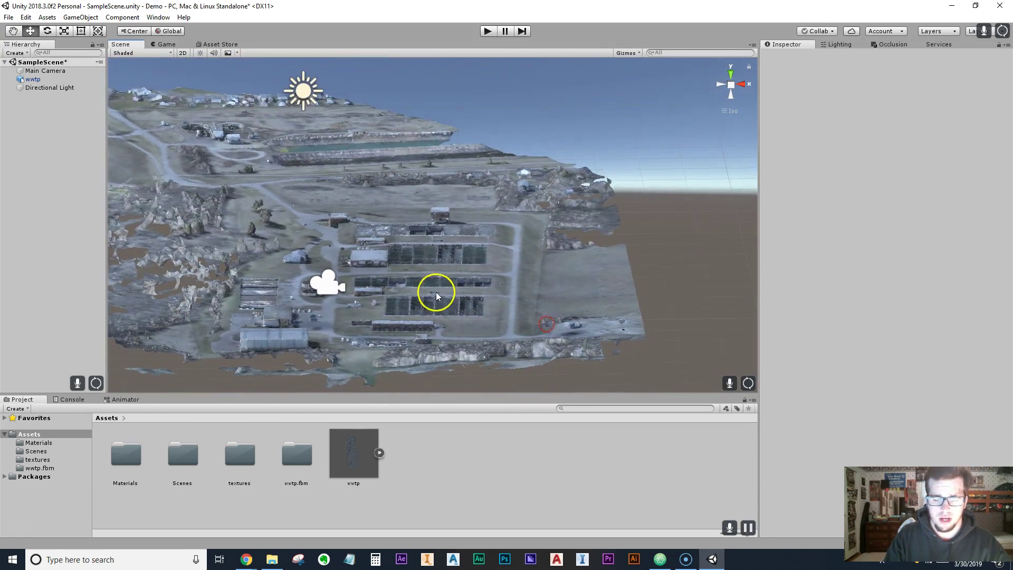
pyautogui.scroll(10, 393, 296)
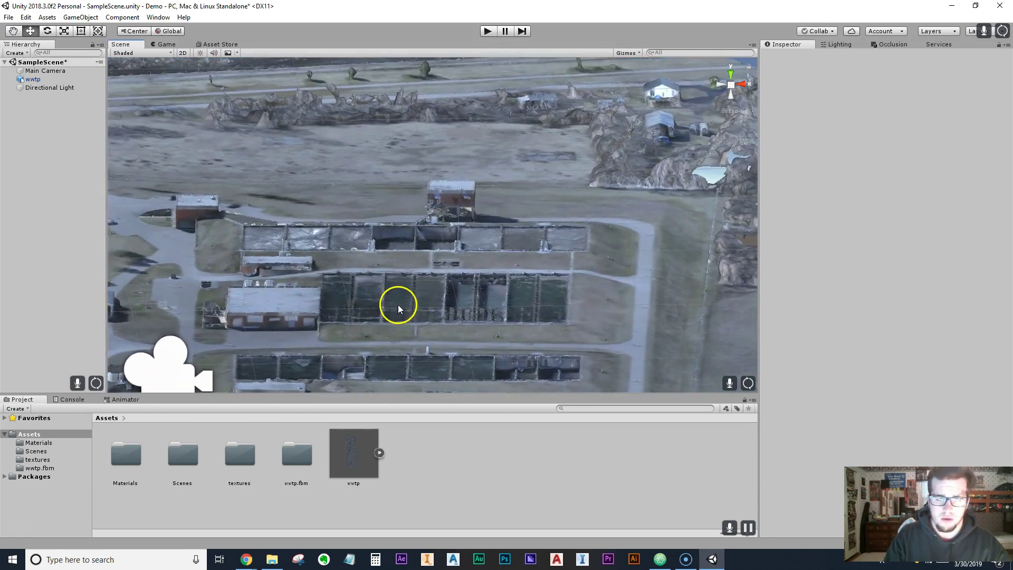
pyautogui.keyDown('alt'); pyautogui.moveTo(410, 318); pyautogui.dragTo(633, 177); pyautogui.keyUp('alt')
pyautogui.keyDown('alt'); pyautogui.moveTo(538, 280); pyautogui.dragTo(381, 284); pyautogui.keyUp('alt')
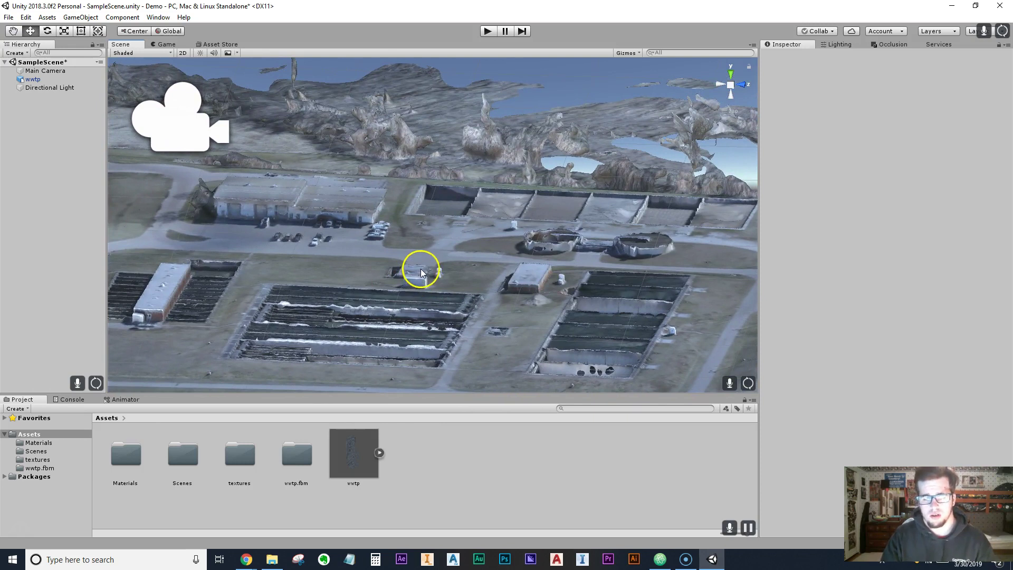
pyautogui.keyDown('alt'); pyautogui.moveTo(531, 270); pyautogui.dragTo(382, 292); pyautogui.keyUp('alt')
# Zoom in and tilt down to inspect the circular tanks, then zoom back out.
pyautogui.scroll(5, 596, 325)
pyautogui.keyDown('alt'); pyautogui.moveTo(563, 314); pyautogui.dragTo(538, 305); pyautogui.keyUp('alt')
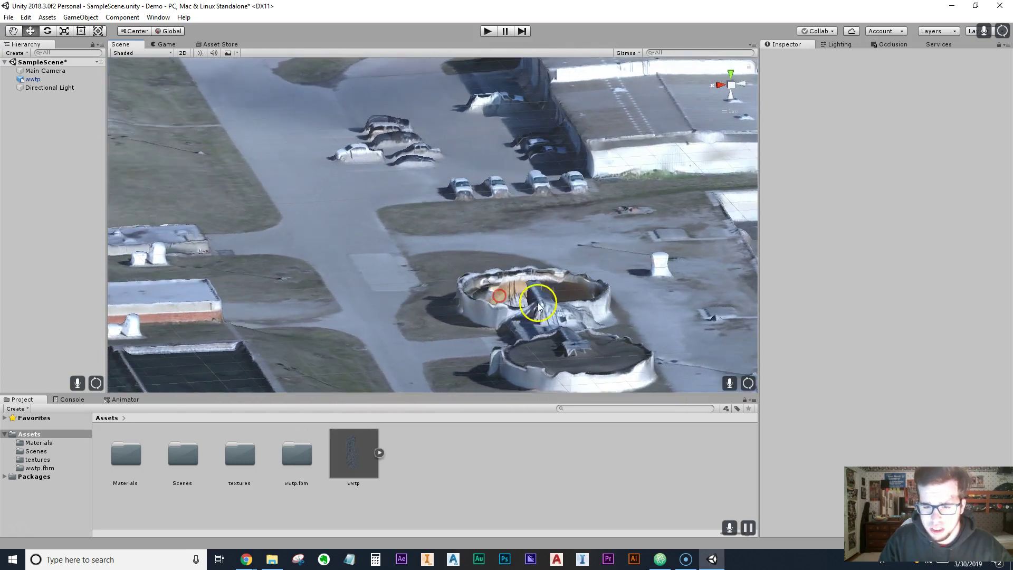
pyautogui.scroll(-2, 382, 183)
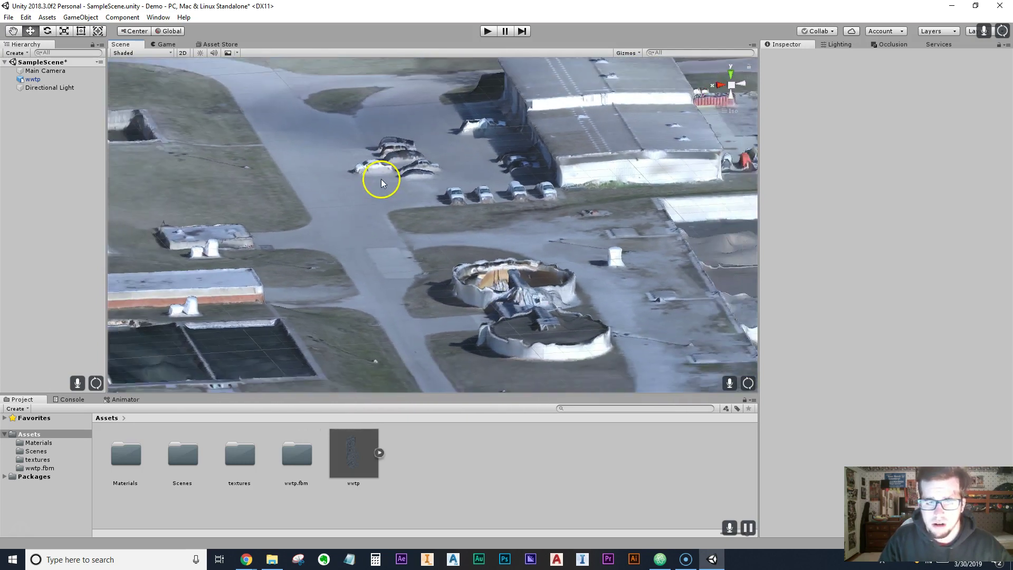
pyautogui.scroll(-8, 382, 183)
# Orbit and pan across the plant, descending to a low view over the basins and brick buildings.
pyautogui.keyDown('alt'); pyautogui.moveTo(380, 181); pyautogui.dragTo(616, 285); pyautogui.keyUp('alt')
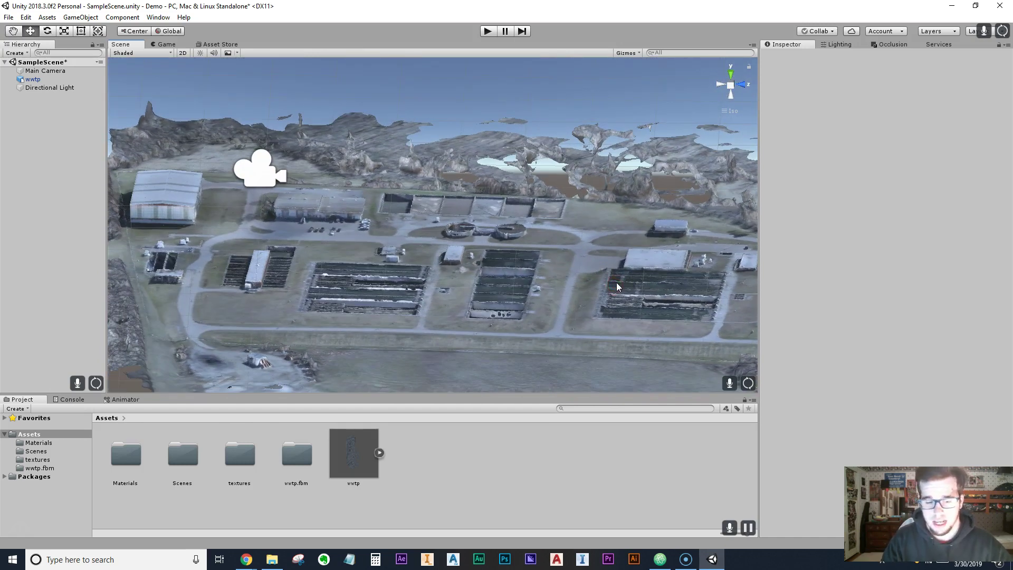
pyautogui.moveTo(517, 306)
pyautogui.keyDown('alt'); pyautogui.mouseDown(button='right')
pyautogui.moveTo(495, 310)
pyautogui.moveTo(528, 311)
pyautogui.mouseUp(button='right'); pyautogui.keyUp('alt')
pyautogui.keyDown('alt'); pyautogui.moveTo(528, 311); pyautogui.dragTo(656, 312); pyautogui.keyUp('alt')
pyautogui.moveTo(656, 312); pyautogui.dragTo(465, 265, button='middle')
pyautogui.keyDown('alt'); pyautogui.moveTo(464, 266); pyautogui.dragTo(636, 293); pyautogui.keyUp('alt')
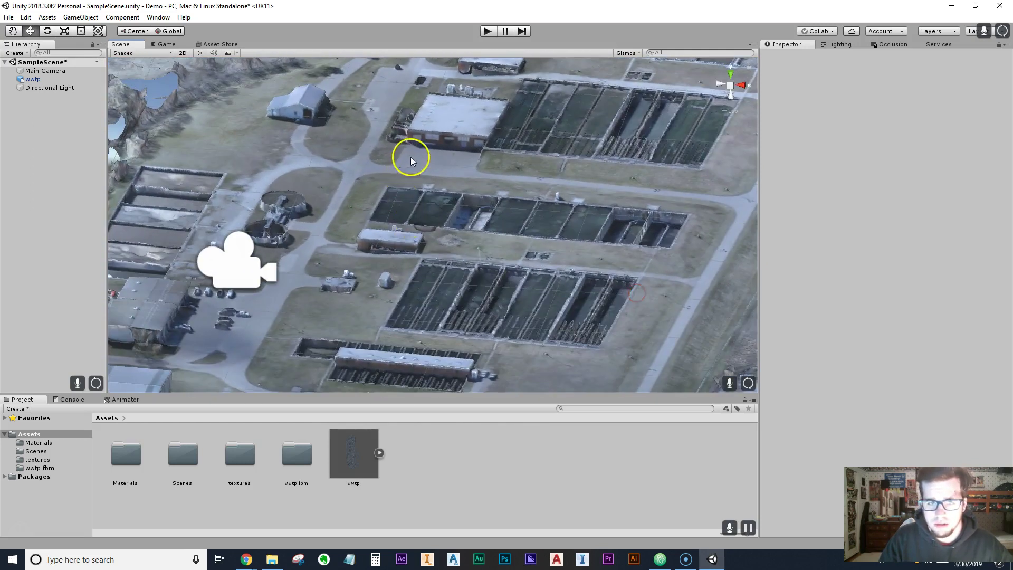
pyautogui.scroll(5, 412, 160)
pyautogui.moveTo(443, 95); pyautogui.dragTo(396, 276, button='middle')
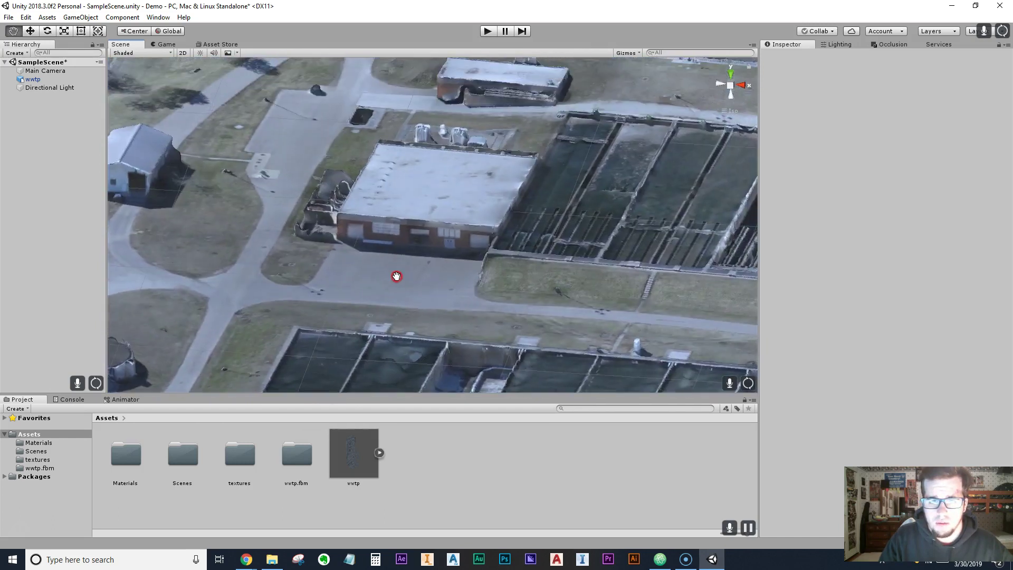
pyautogui.scroll(10, 473, 254)
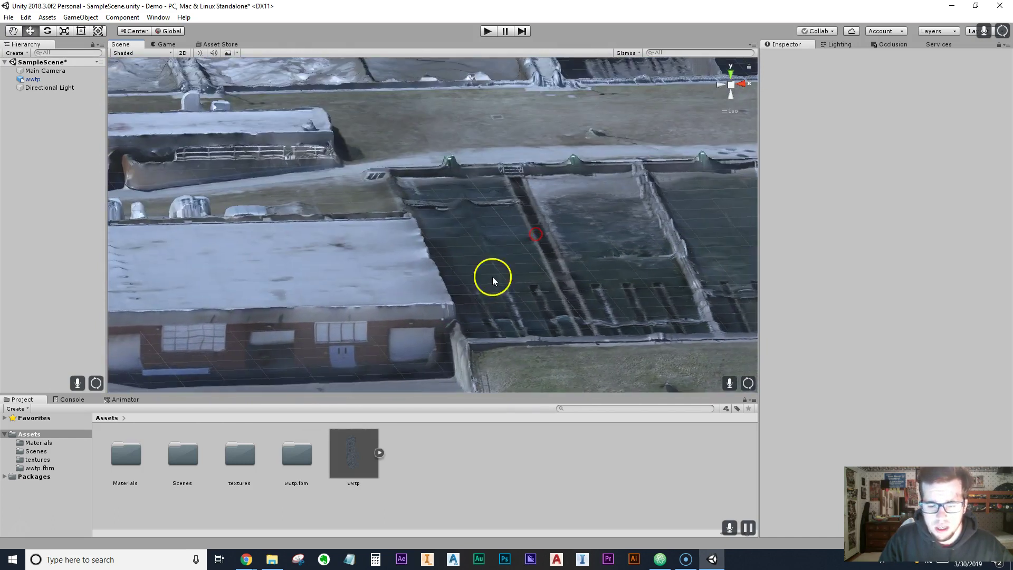
pyautogui.keyDown('alt'); pyautogui.moveTo(493, 281); pyautogui.dragTo(459, 323); pyautogui.keyUp('alt')
# Orbit and zoom around the elevated brick building to see its stairs.
pyautogui.scroll(-2, 346, 287)
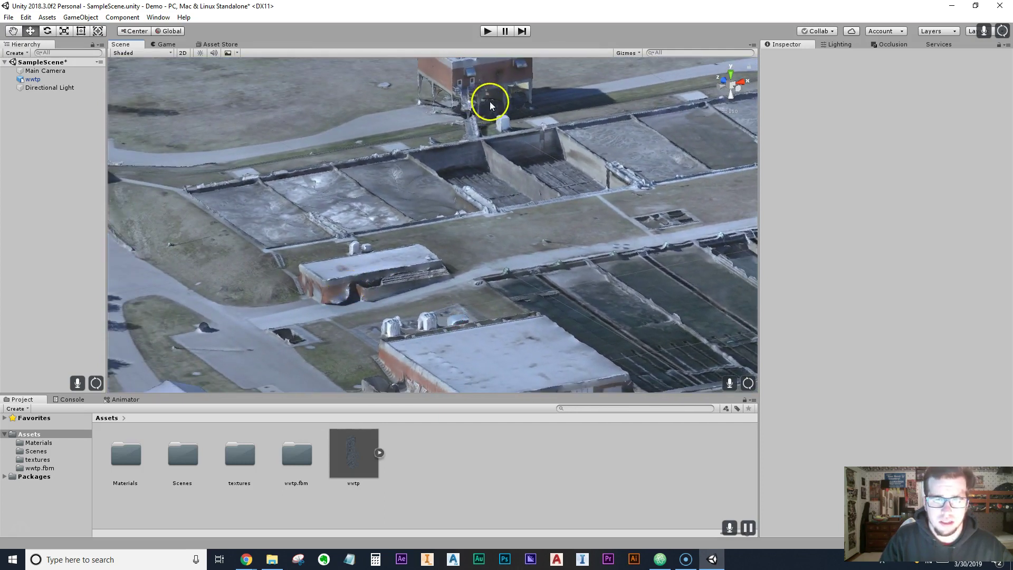
pyautogui.keyDown('alt'); pyautogui.moveTo(489, 100); pyautogui.dragTo(487, 119); pyautogui.keyUp('alt')
pyautogui.scroll(10, 511, 254)
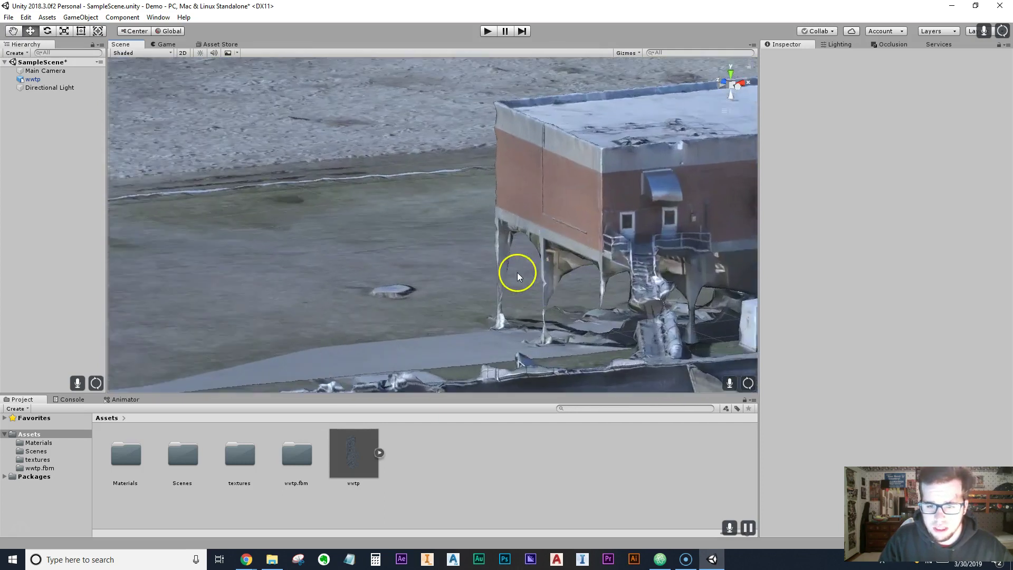
pyautogui.keyDown('alt'); pyautogui.moveTo(517, 272); pyautogui.dragTo(708, 235); pyautogui.keyUp('alt')
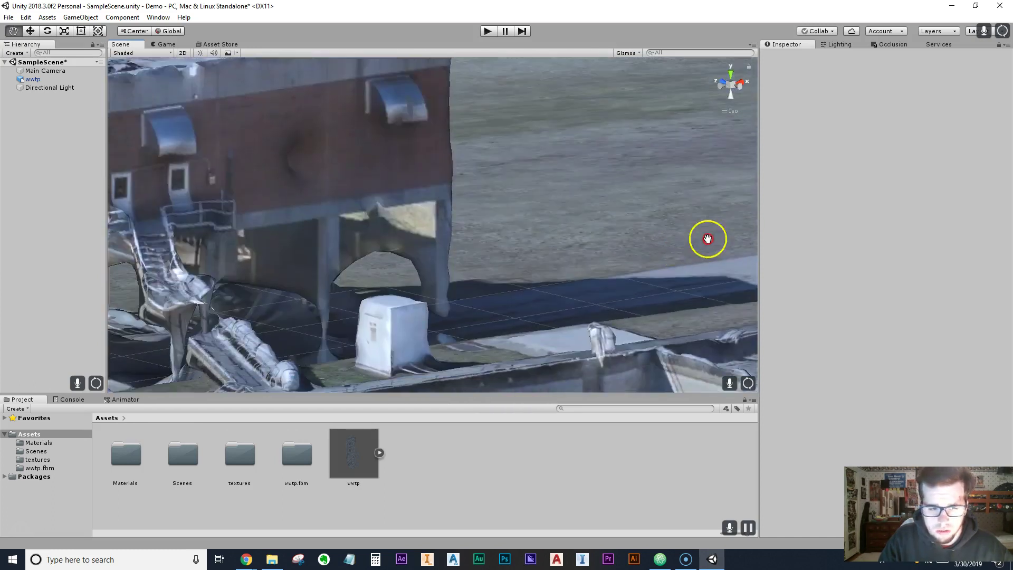
pyautogui.scroll(3, 438, 273)
pyautogui.keyDown('alt'); pyautogui.moveTo(243, 283); pyautogui.dragTo(464, 204); pyautogui.keyUp('alt')
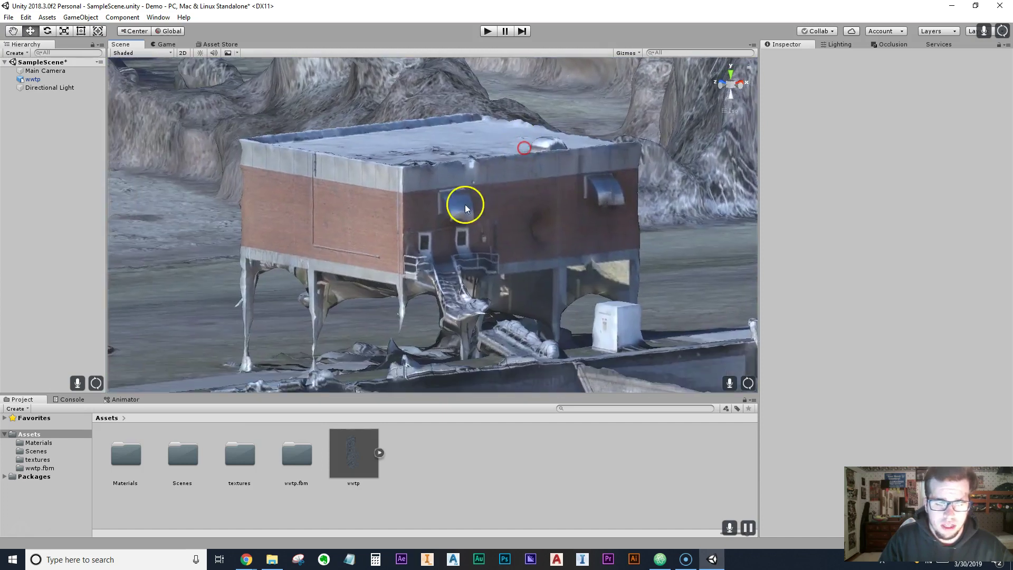
# Zoom out over the site, facing the trees and white shed.
pyautogui.scroll(-6, 493, 181)
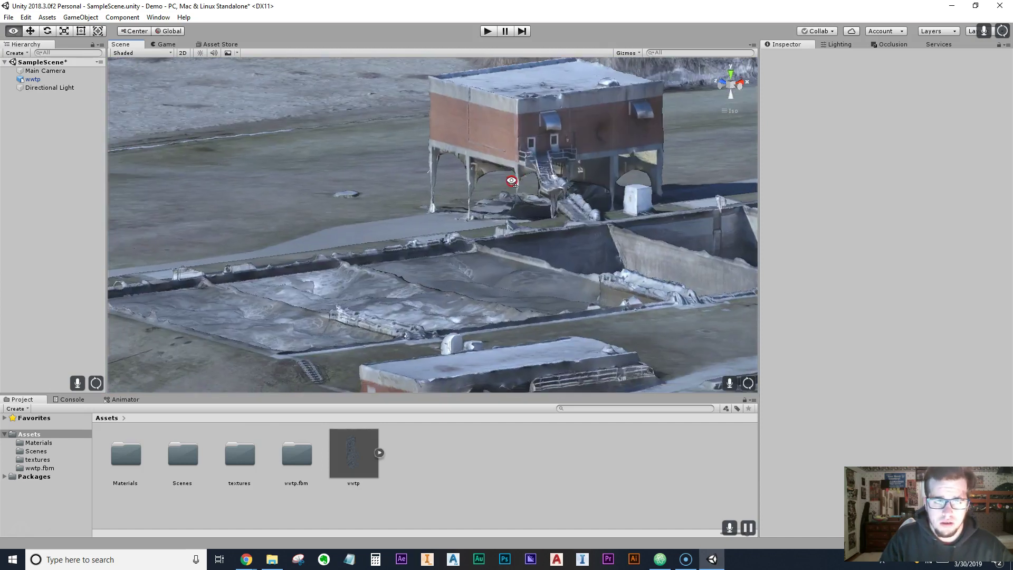
pyautogui.scroll(-10, 536, 150)
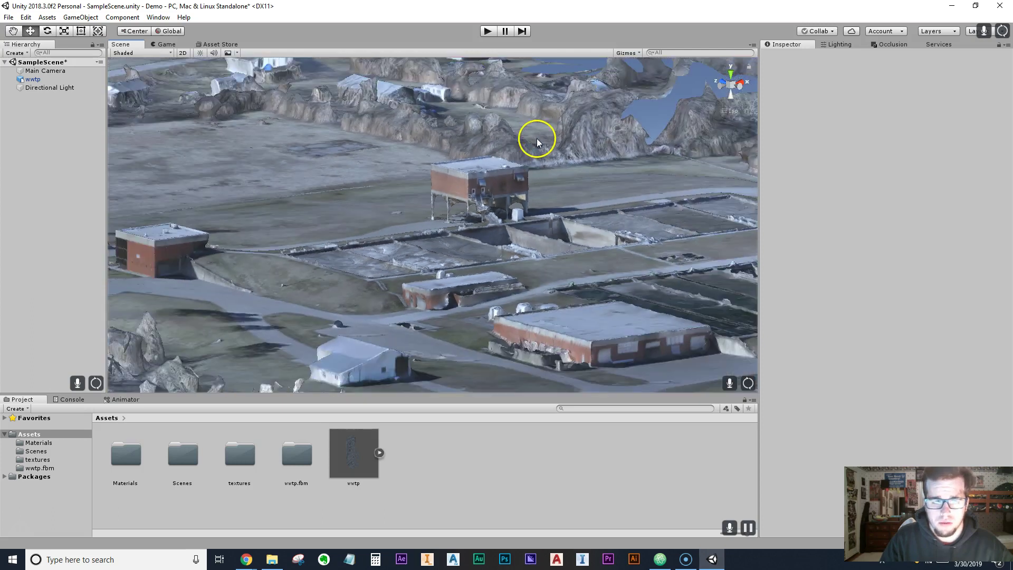
pyautogui.keyDown('alt'); pyautogui.moveTo(549, 176); pyautogui.dragTo(409, 249); pyautogui.keyUp('alt')
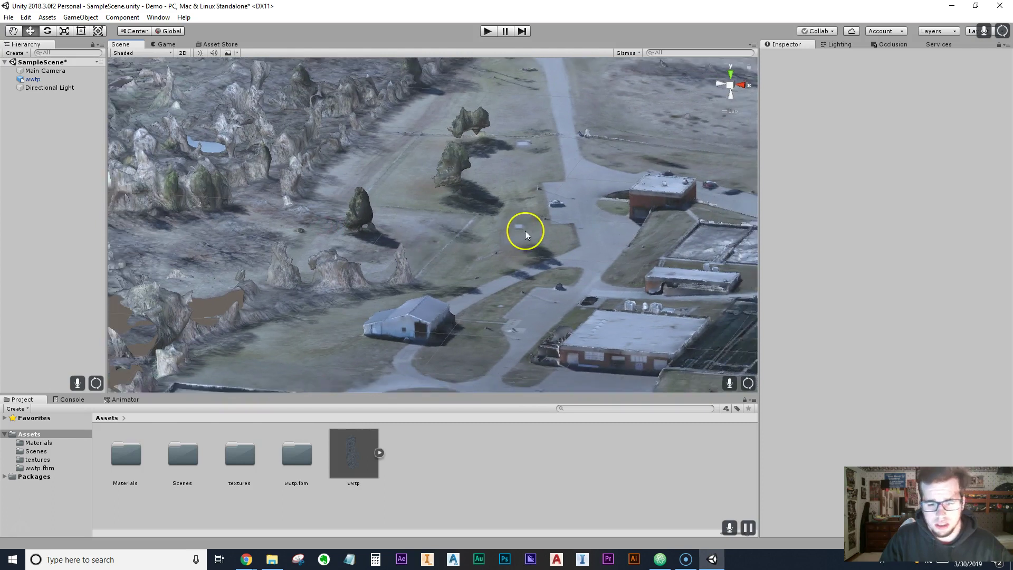
pyautogui.scroll(-3, 525, 231)
pyautogui.scroll(-5, 525, 231)
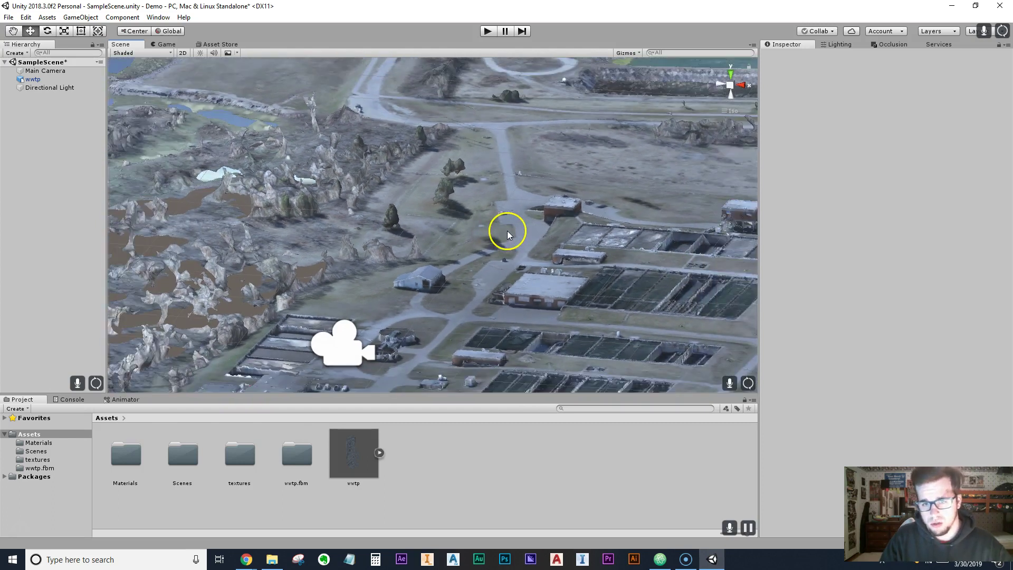
pyautogui.scroll(-6, 505, 230)
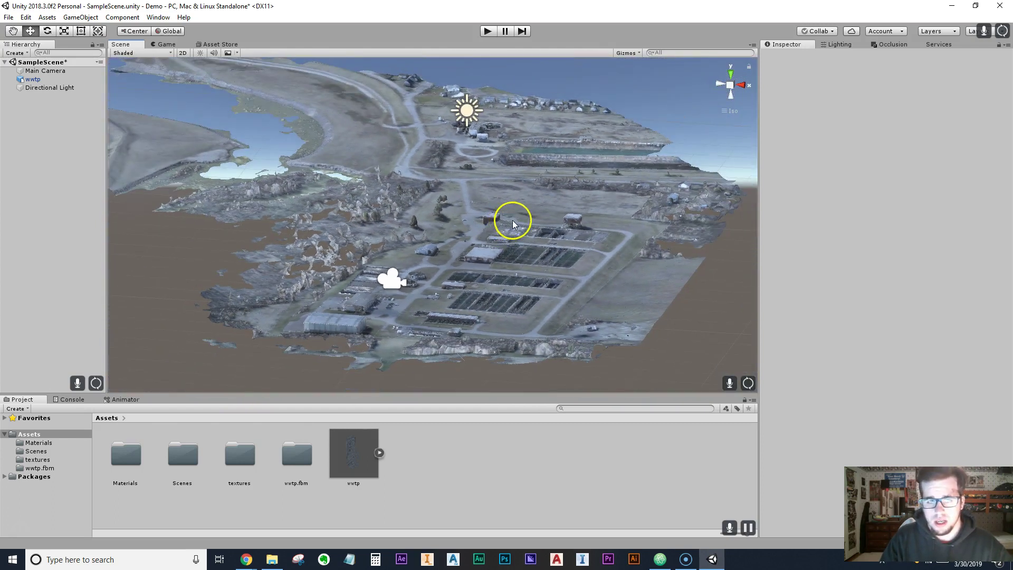
# Pan and pitch over the terrain, zooming in on the houses at the site's far edge.
pyautogui.moveTo(527, 161); pyautogui.dragTo(526, 167, button='middle')
pyautogui.moveTo(519, 243); pyautogui.dragTo(501, 321, button='middle')
pyautogui.moveTo(500, 322); pyautogui.dragTo(544, 297, button='right')
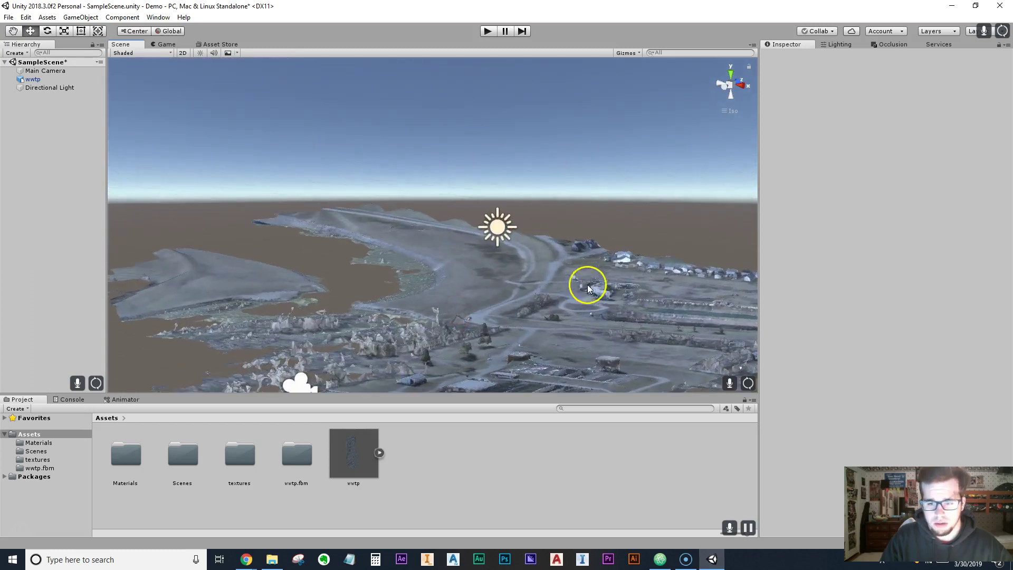
pyautogui.scroll(5, 616, 310)
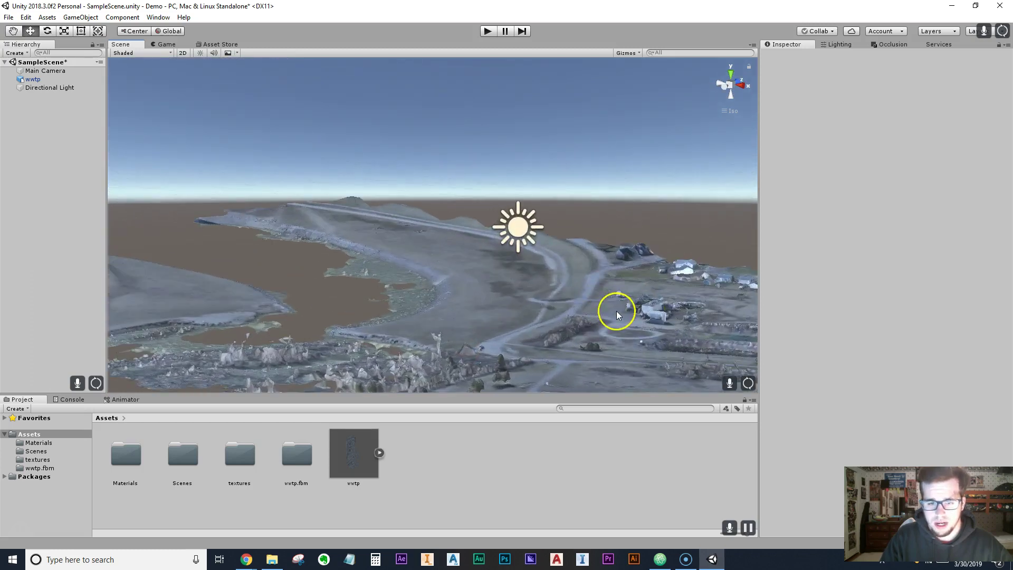
pyautogui.moveTo(631, 325); pyautogui.dragTo(353, 267, button='middle')
pyautogui.scroll(10, 452, 309)
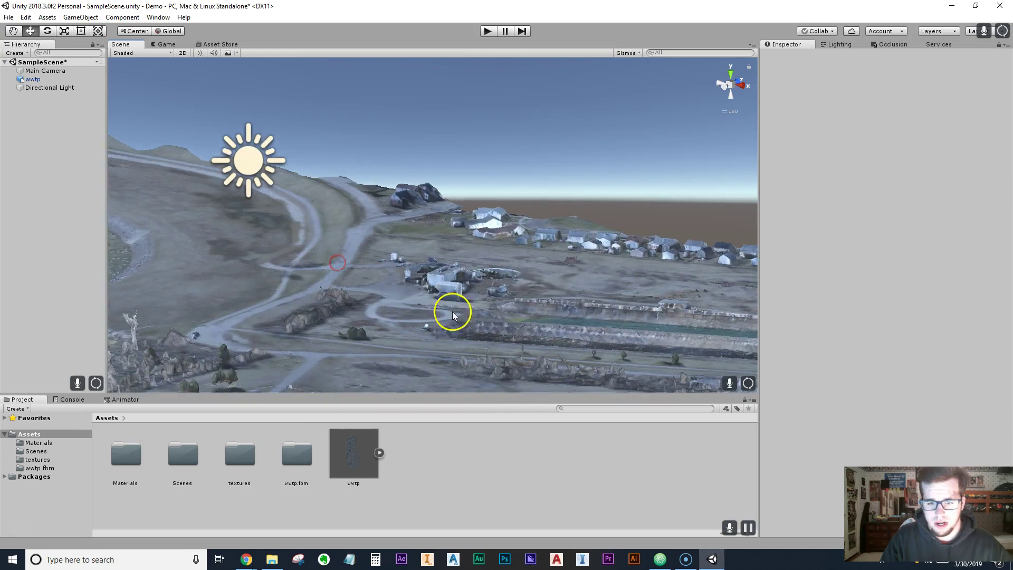